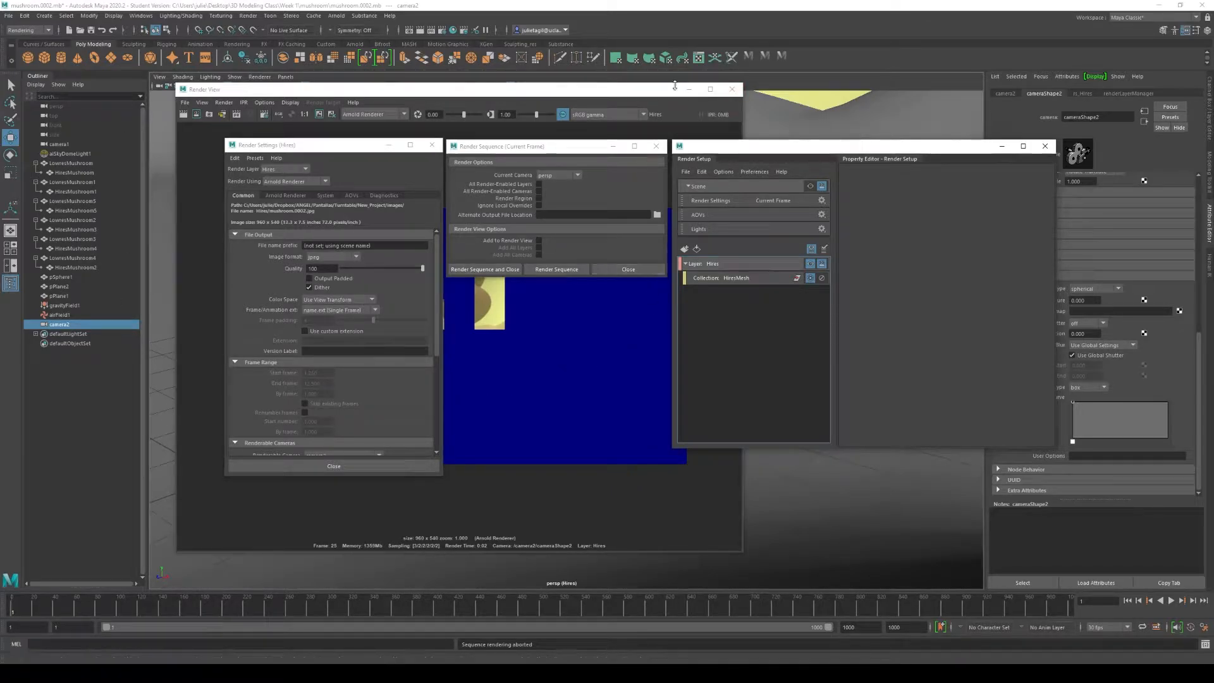
- Close the Render View, Render Setup, Render Sequence and Render Settings windows
left_click(691, 93)
left_click(733, 89)
left_click(1045, 146)
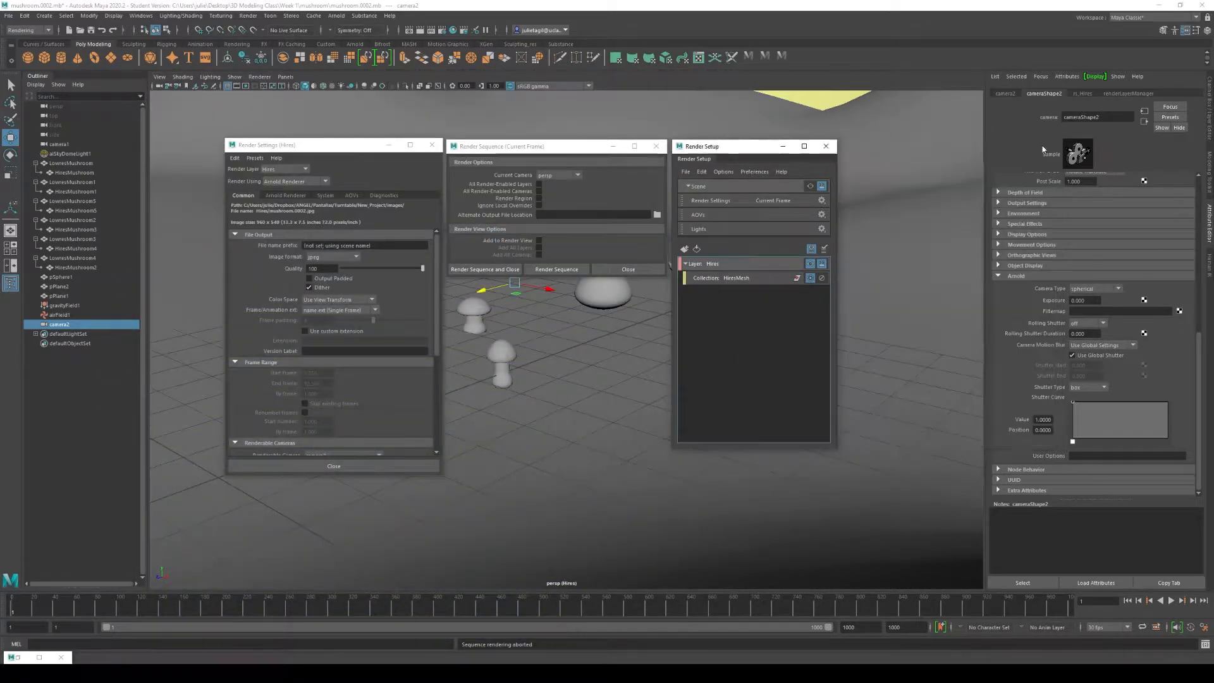
left_click(819, 144)
left_click(654, 145)
left_click(431, 144)
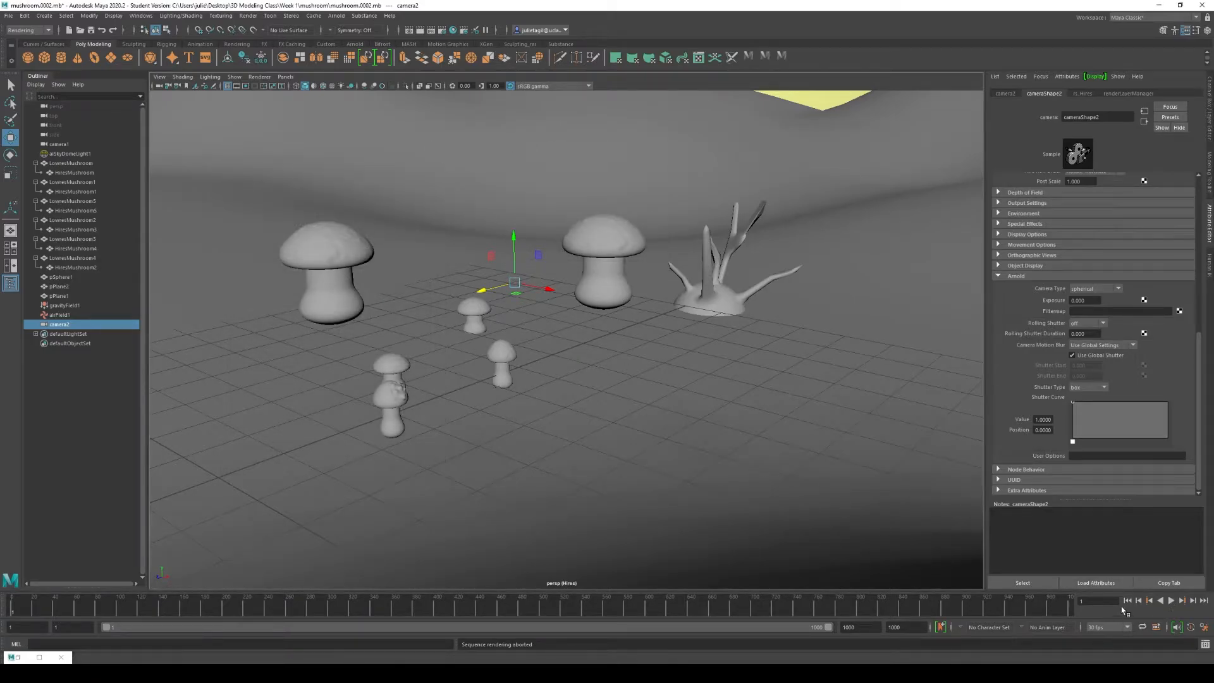
- Play the mushroom simulation and stop it while the two large mushrooms are tumbling in the air
left_click(1170, 601)
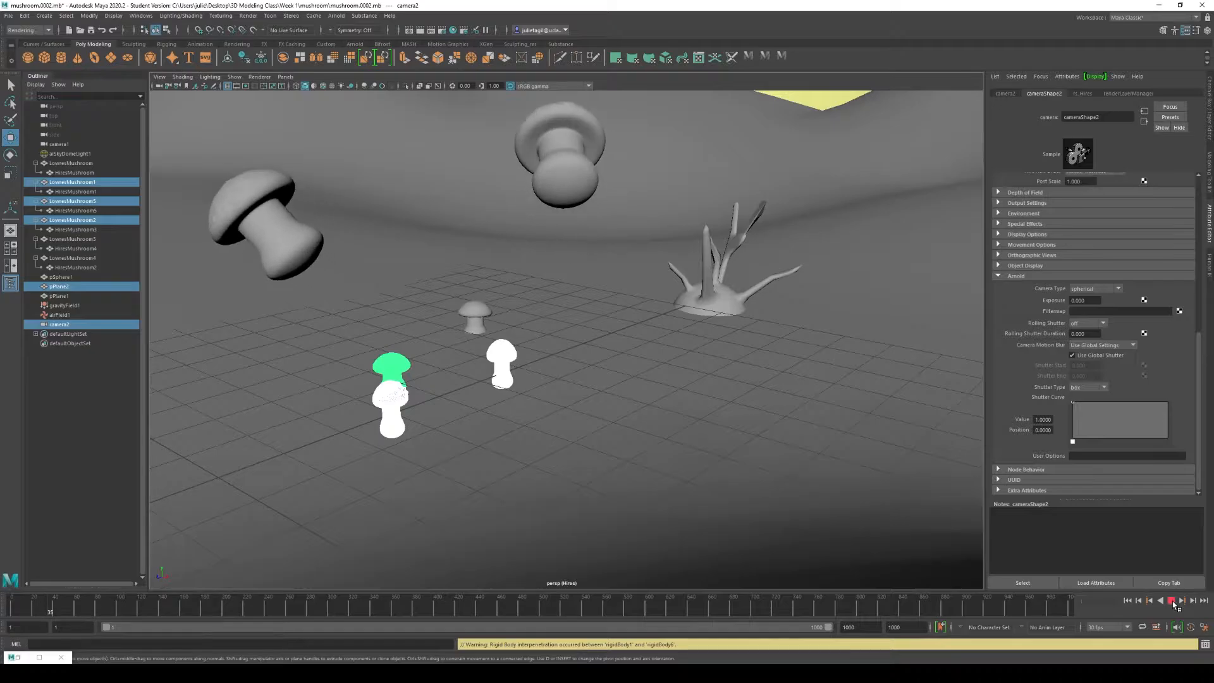
left_click(1172, 600)
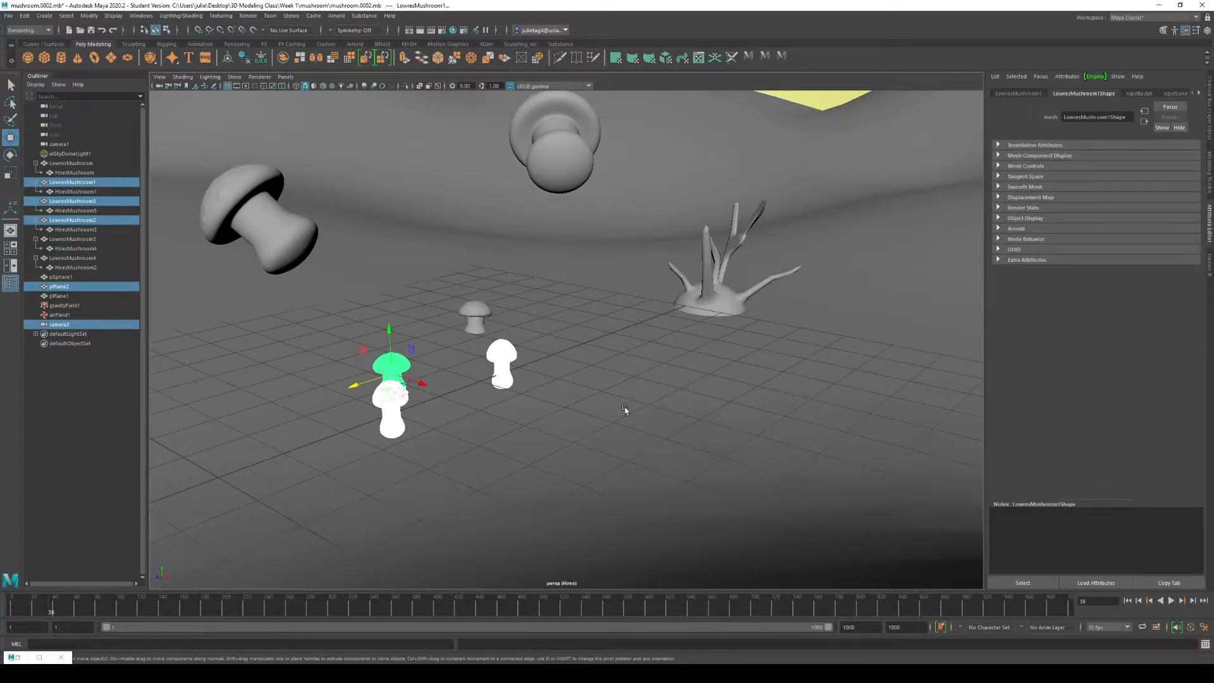
left_click_drag(602, 445, 603, 404, "alt")
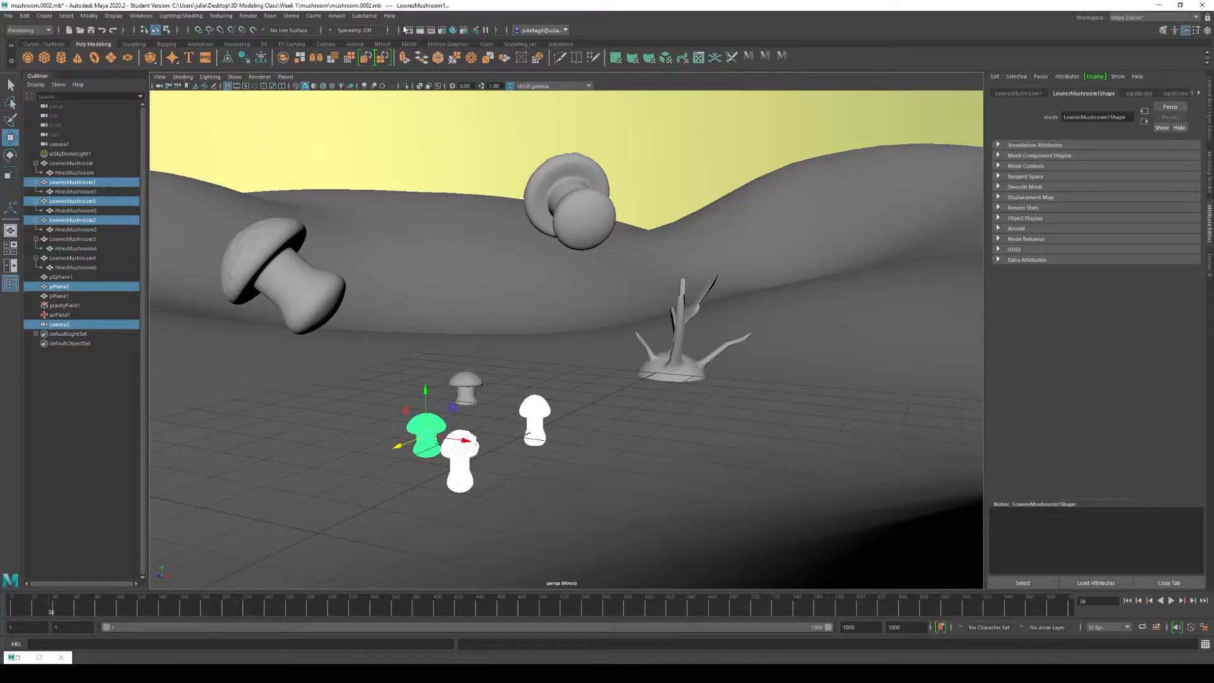
- Open the Render Settings and set the renderable camera to persp
left_click(441, 30)
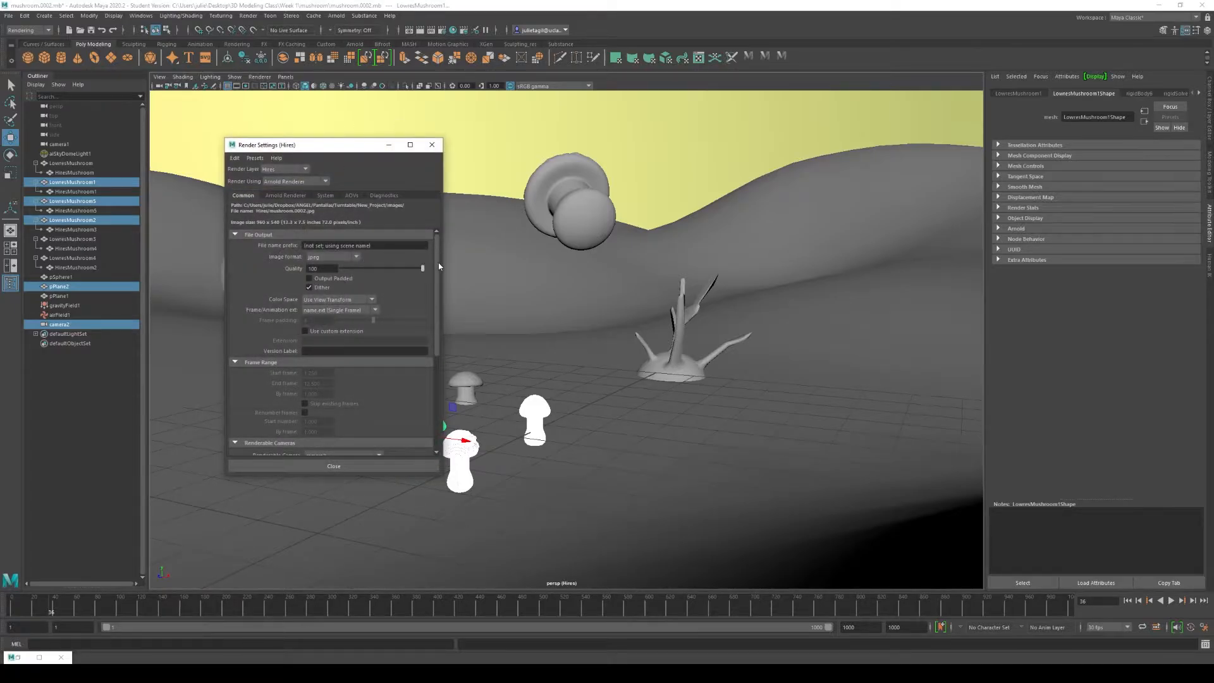
mouse_move(438, 263)
left_mouse_down()
mouse_move(442, 287)
mouse_move(442, 258)
left_mouse_up()
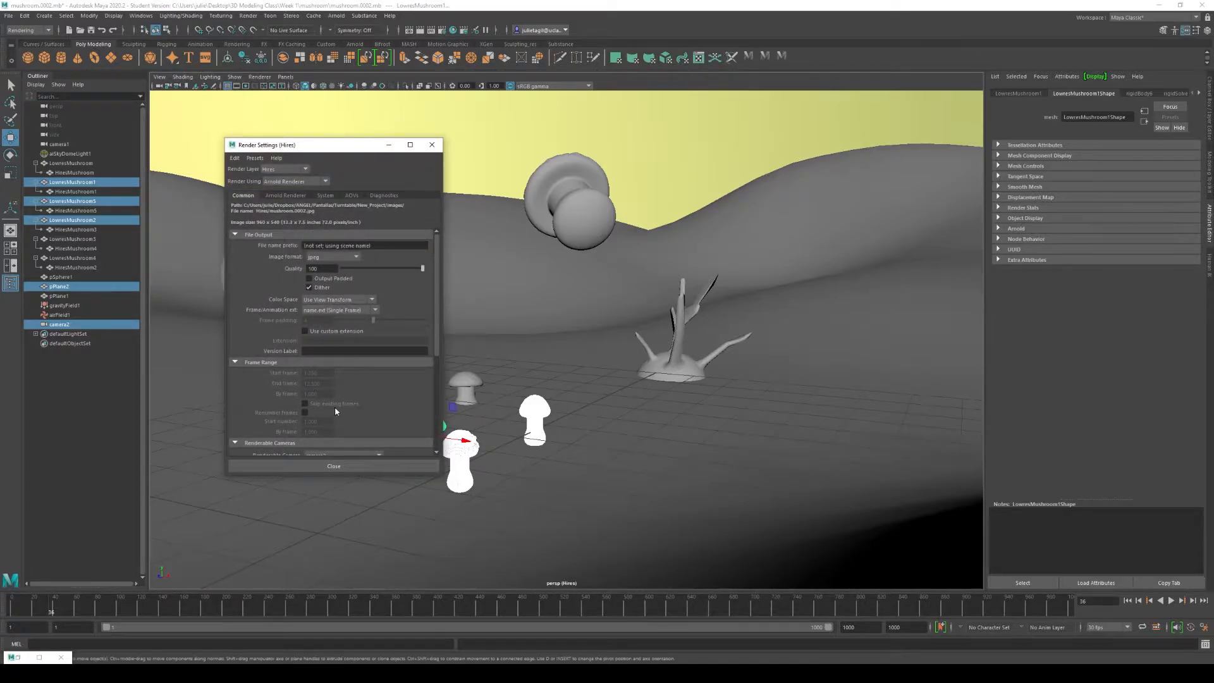
scroll(335, 410, "down", 3)
left_click(342, 428)
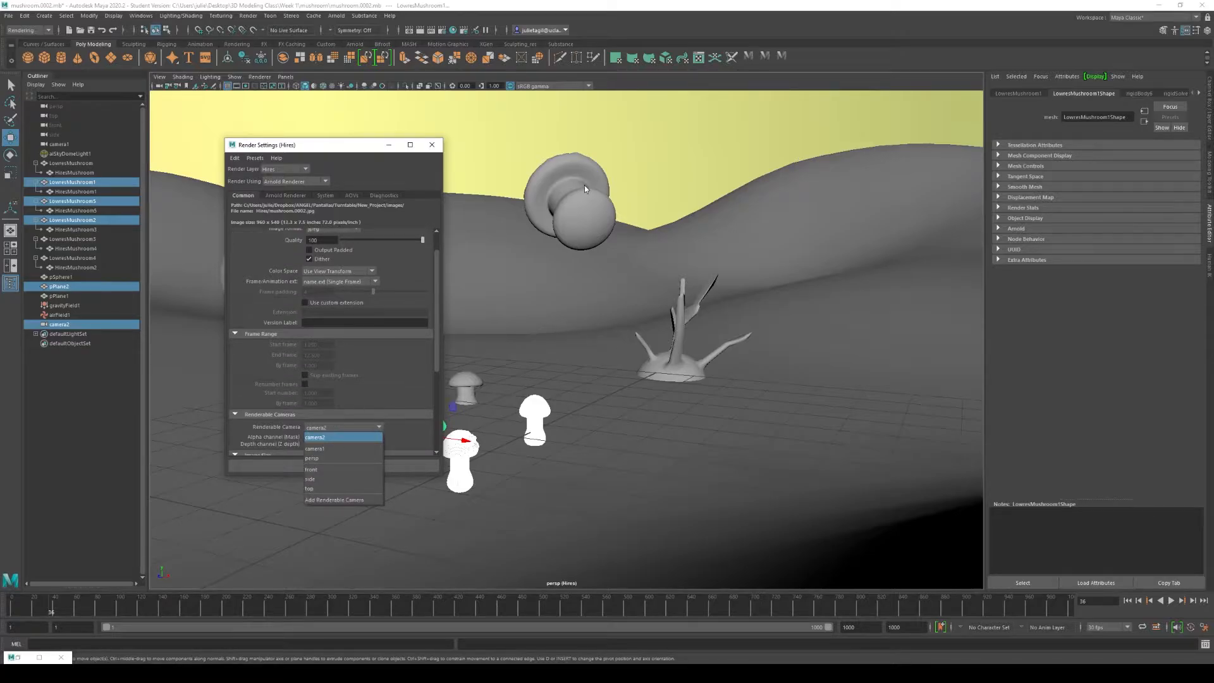
left_click(344, 457)
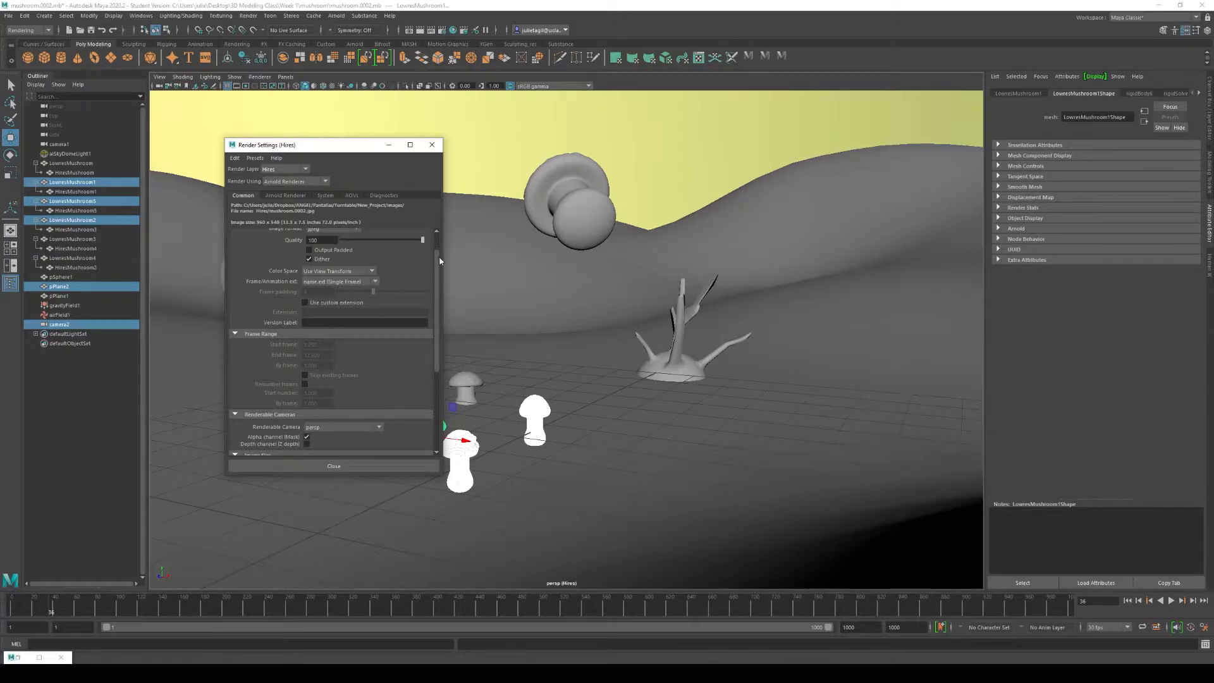
left_click_drag(436, 277, 432, 240)
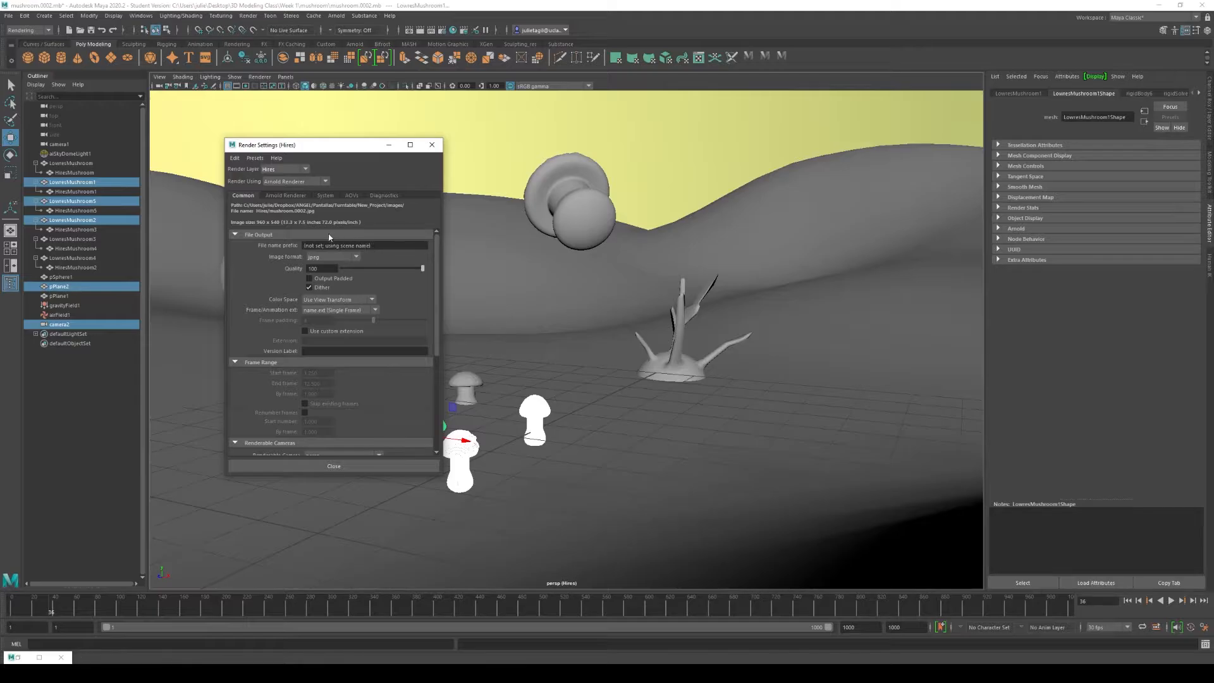
- Set the project to the mushroom folder in 3D Modeling Class > Week 1 on the Desktop, creating a default workspace
left_click(8, 15)
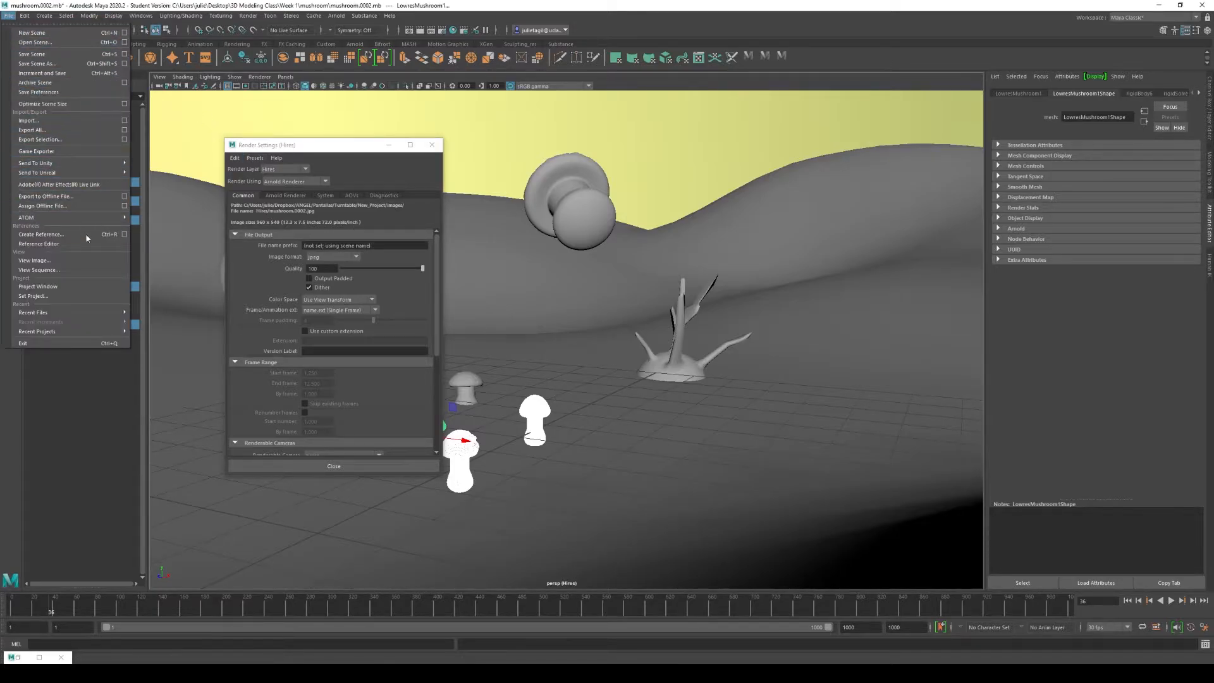
left_click(68, 296)
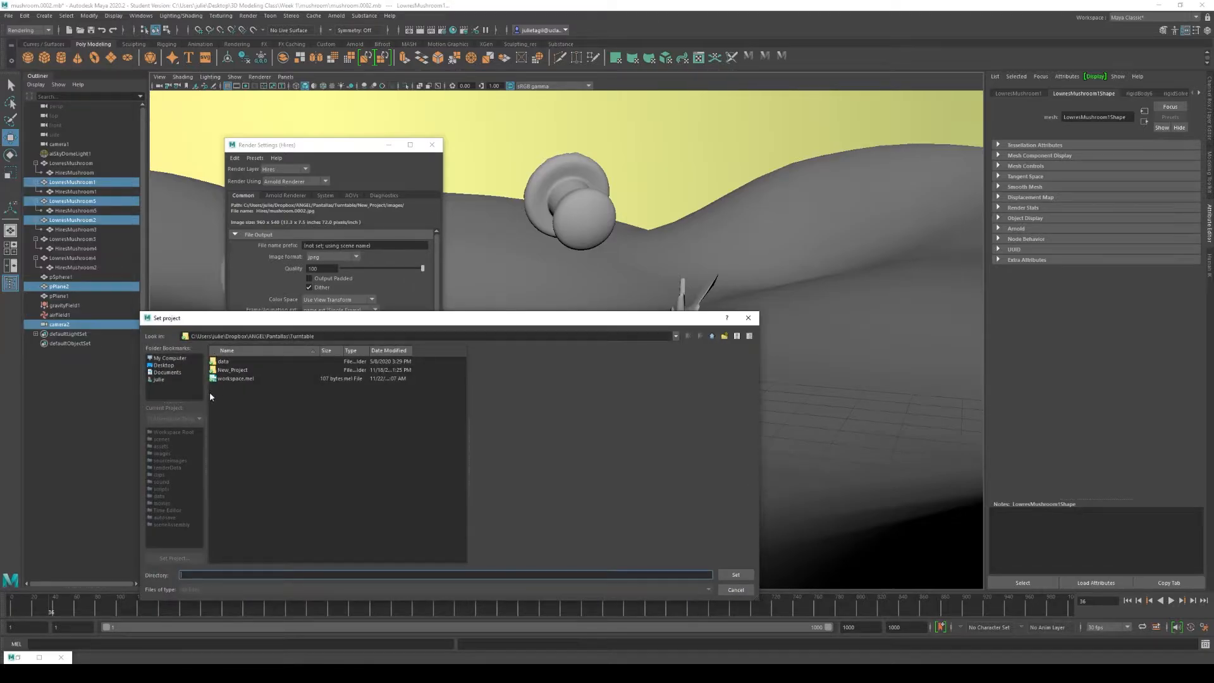
left_click(164, 364)
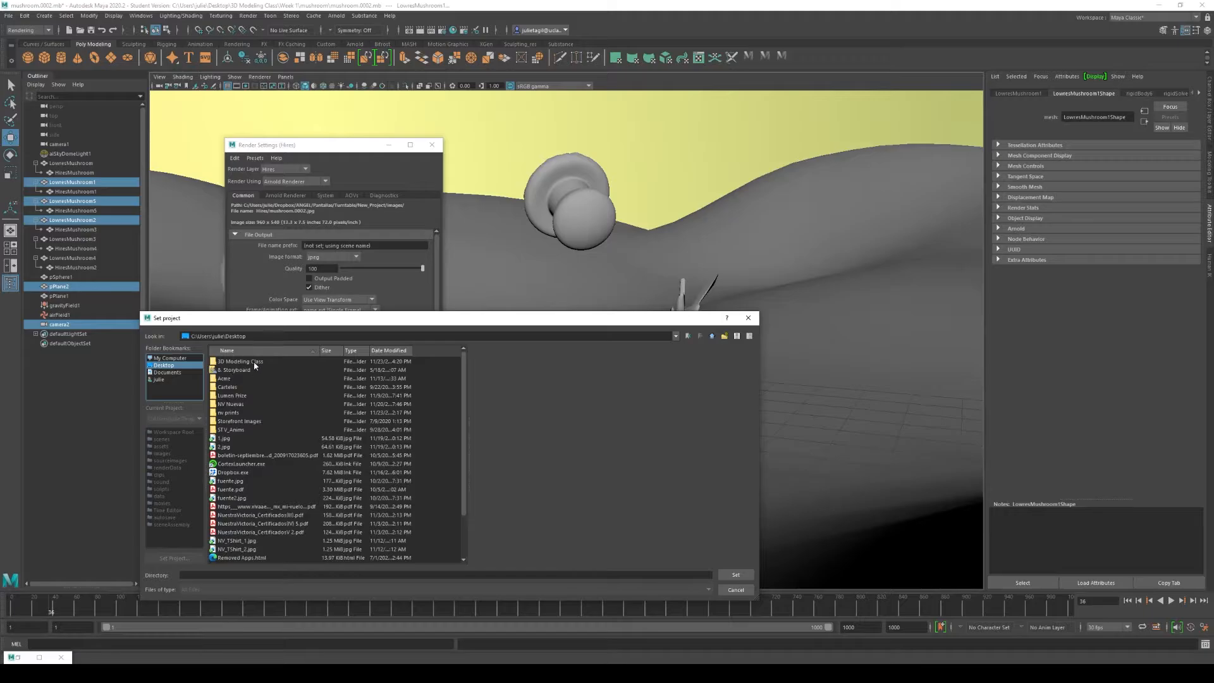
double_click(254, 365)
double_click(244, 370)
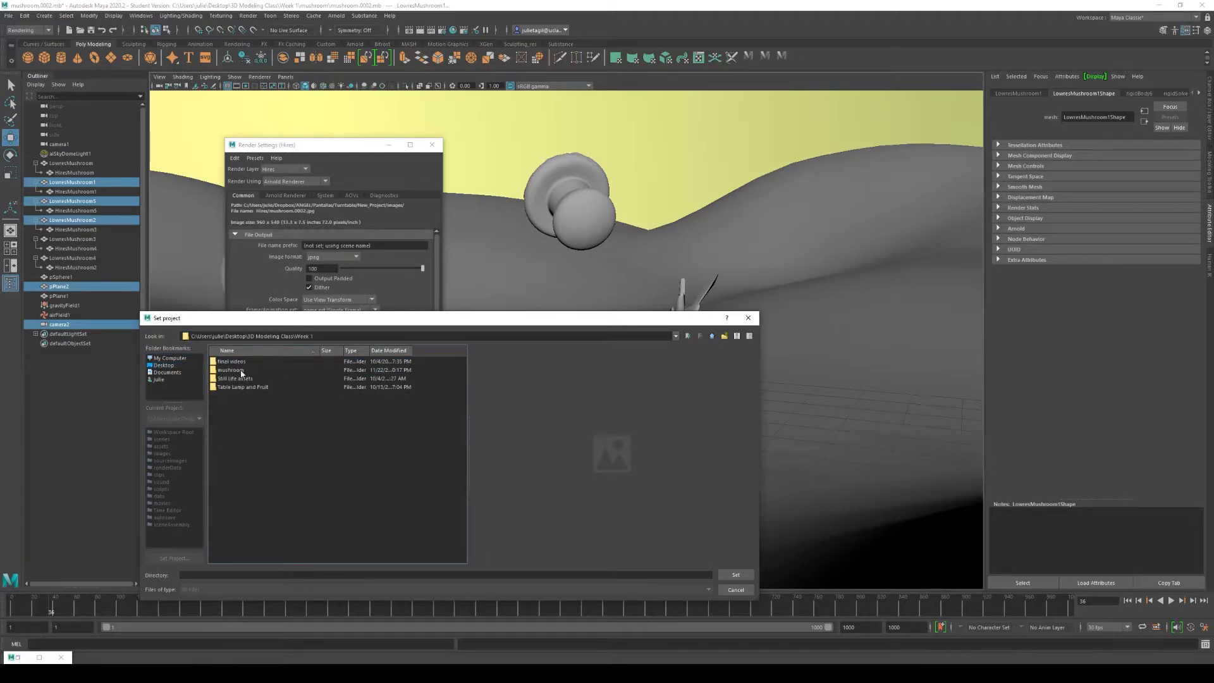
double_click(242, 370)
left_click(736, 573)
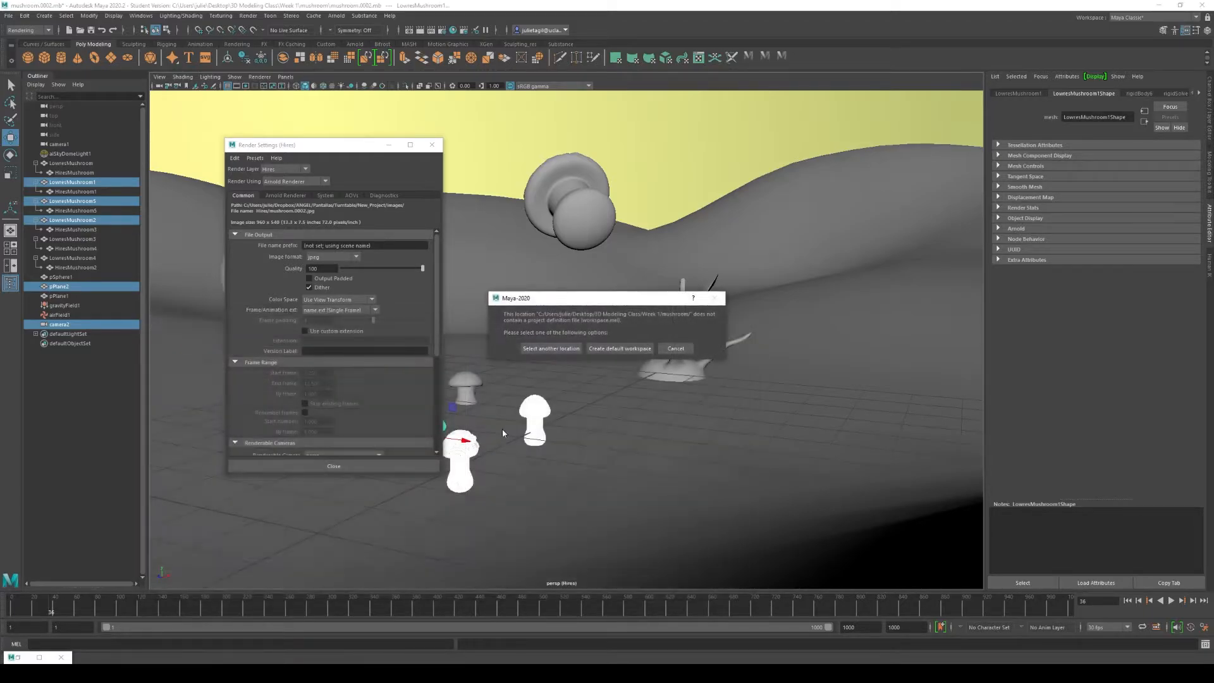
left_click(601, 351)
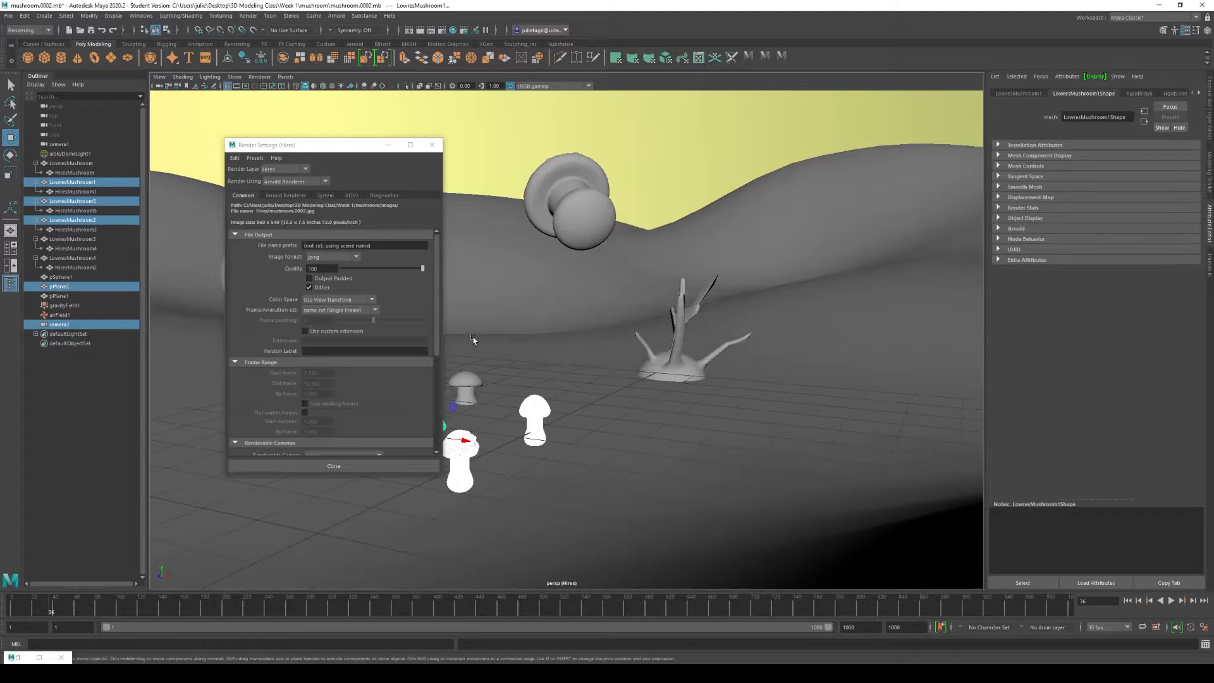
- Set the render file name prefix to AirSimulation and the frame/animation extension to name_#.ext
left_click(327, 247)
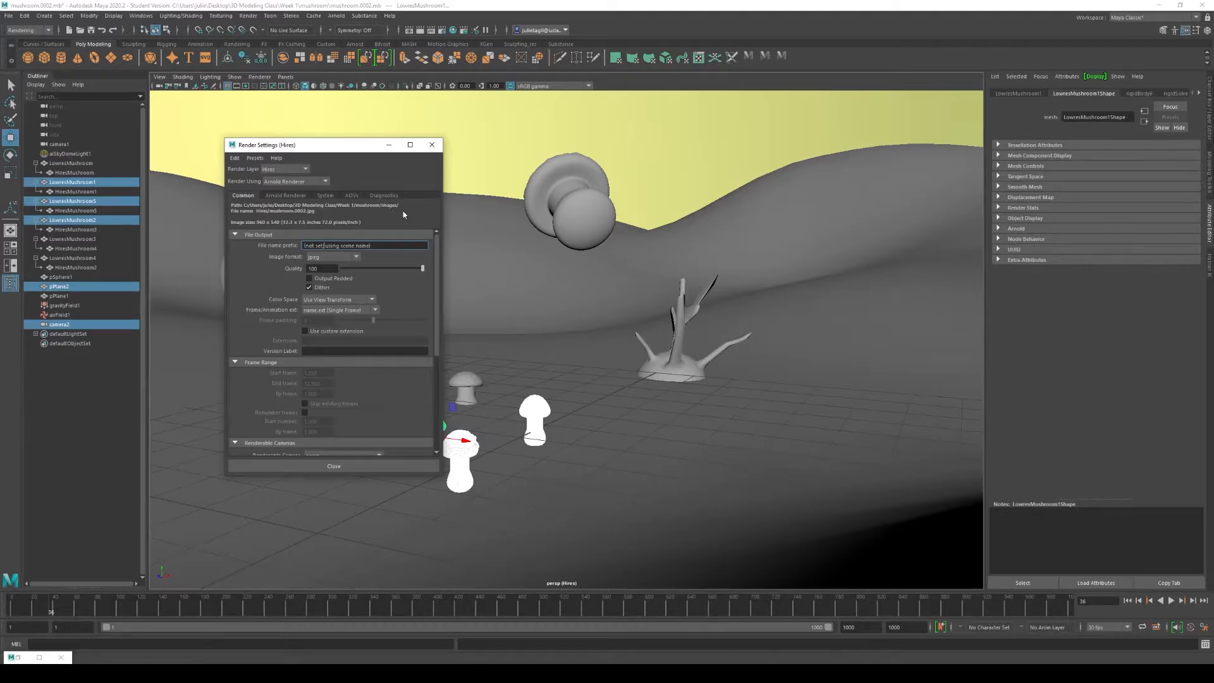
left_click_drag(399, 247, 278, 240)
type("AirSimulation")
left_click(335, 309)
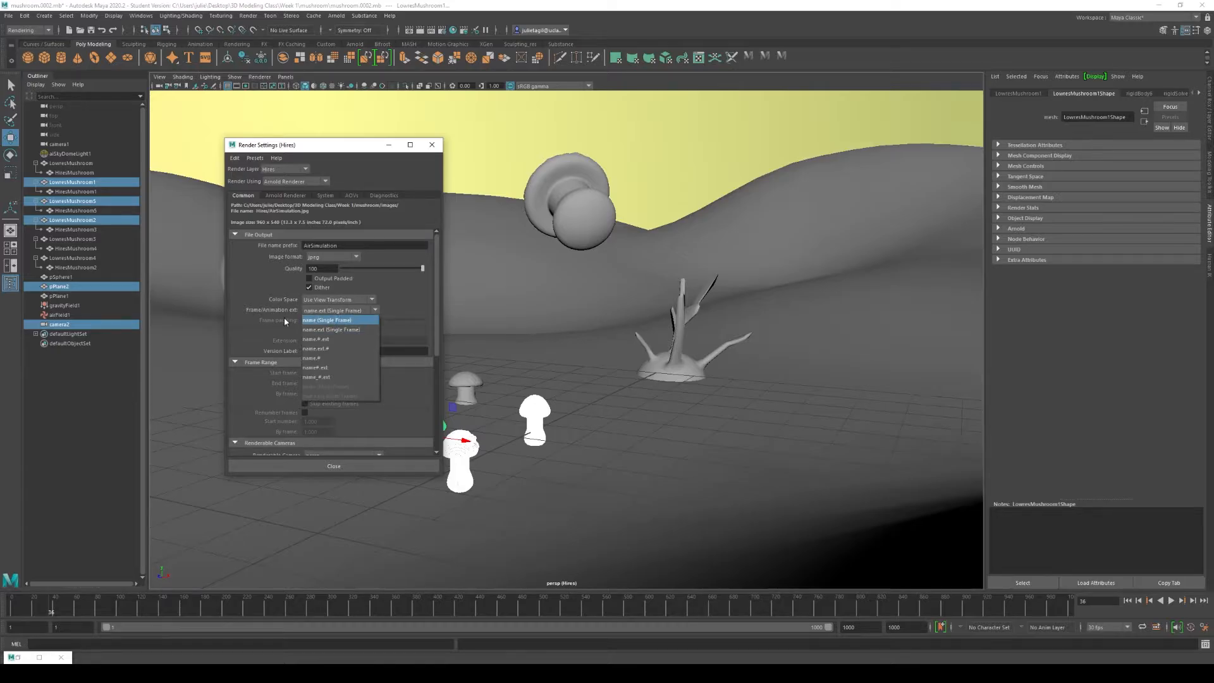
left_click(313, 379)
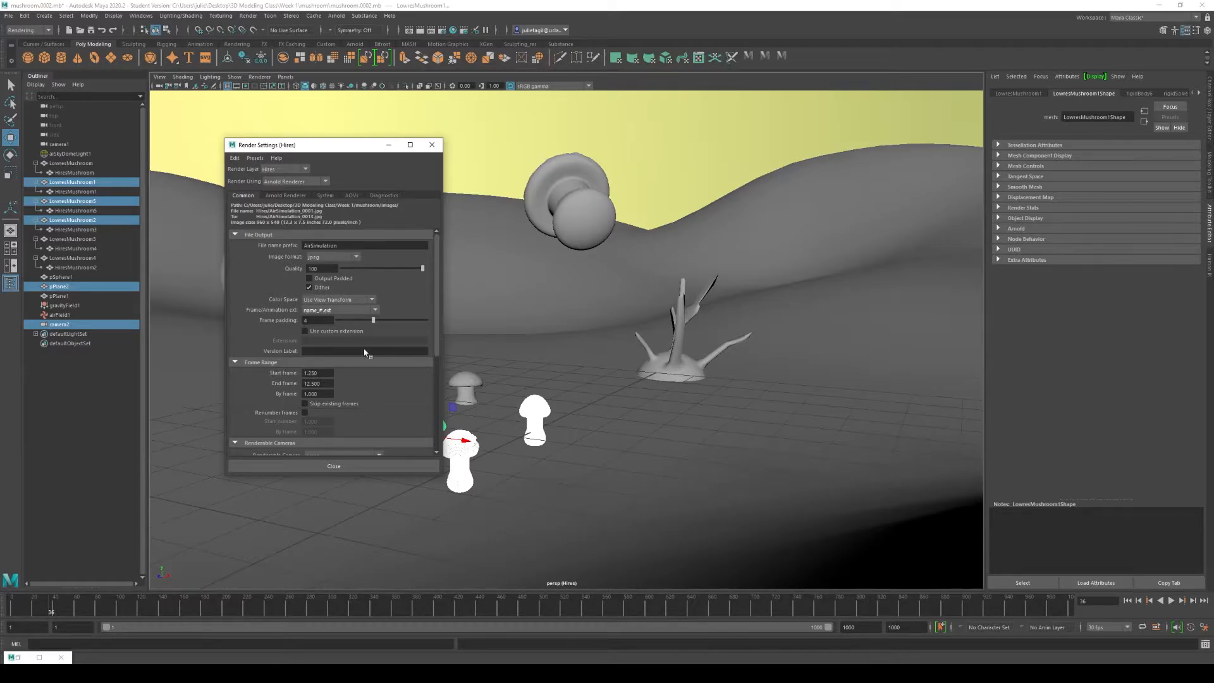
- Set the render frame range to start at frame 1 and end at frame 1000
key("Tab")
type("1")
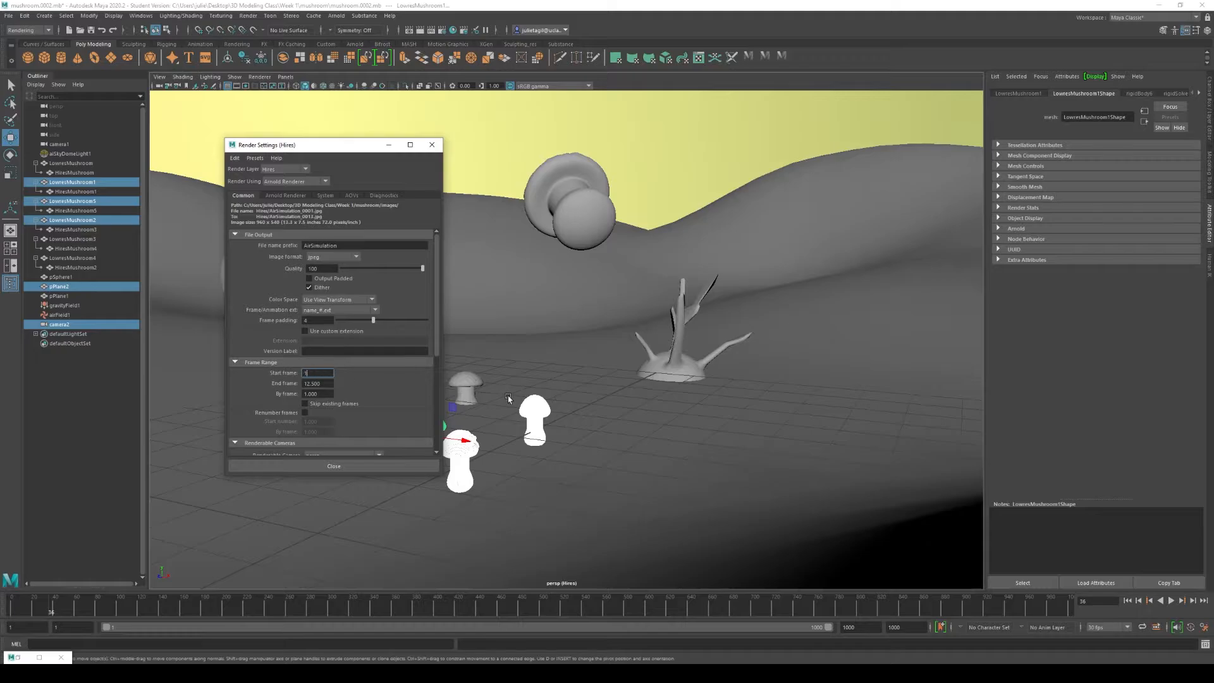
key("Tab")
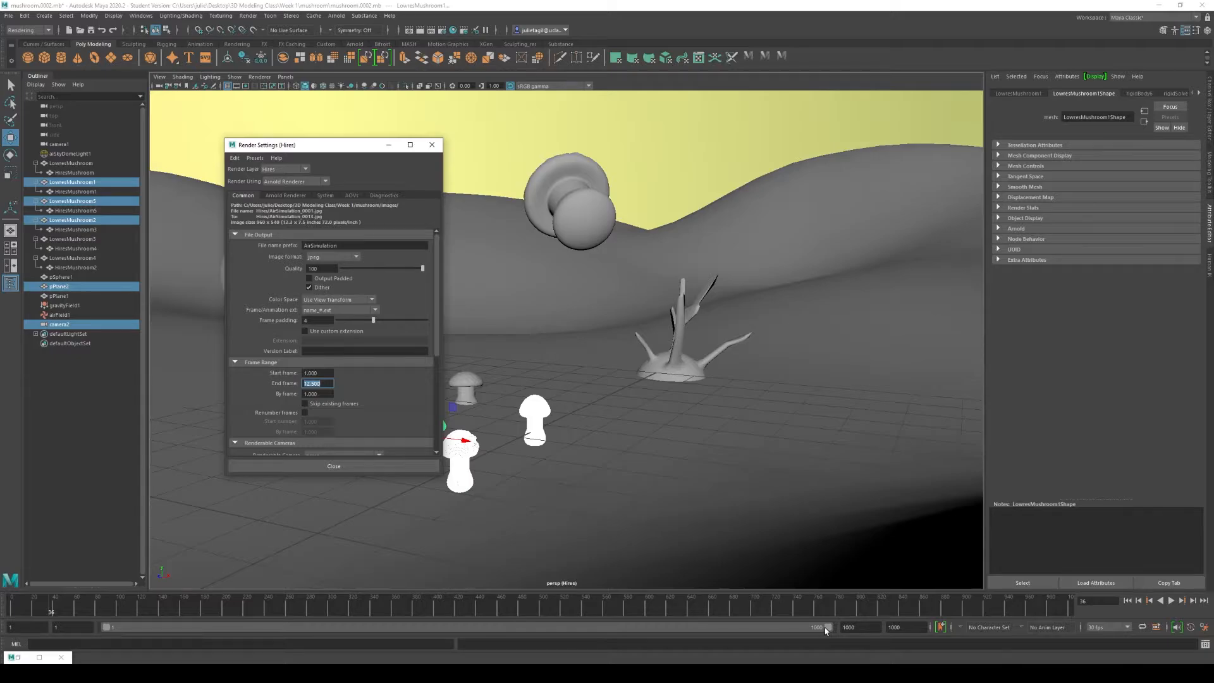
type("10")
key("Tab")
- Set the render image size preset to HD_1080 and review the resulting size settings
scroll(390, 358, "down", 2)
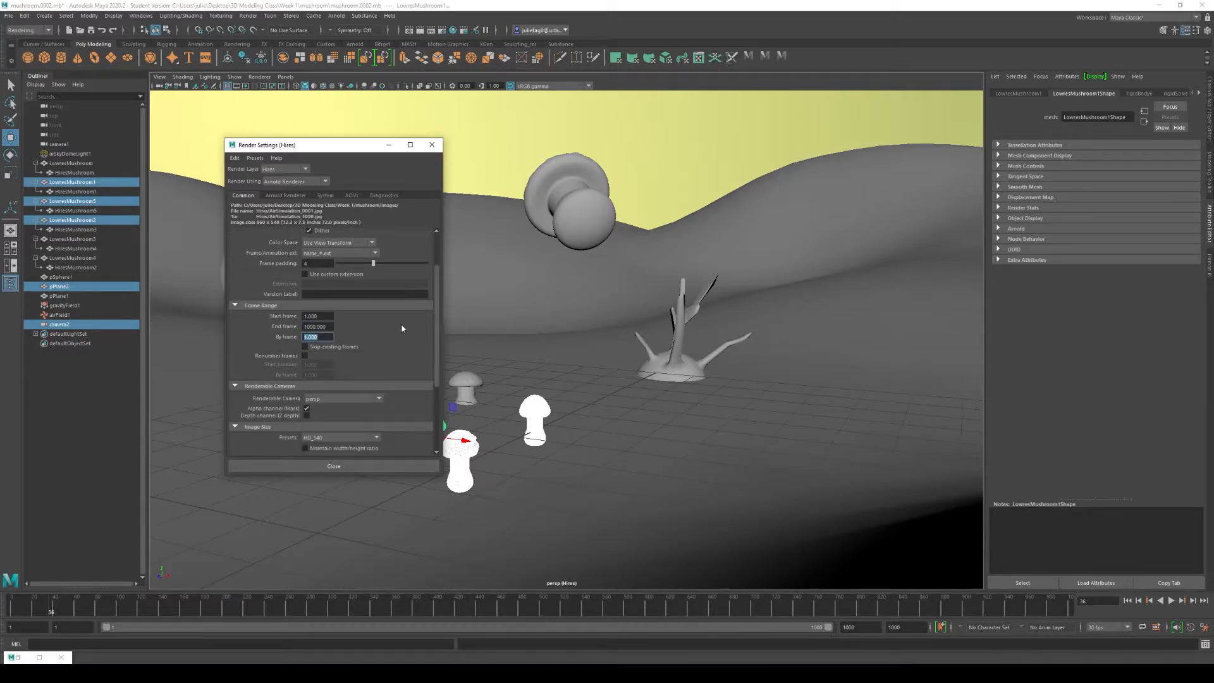
scroll(392, 351, "down", 1)
left_click(338, 408)
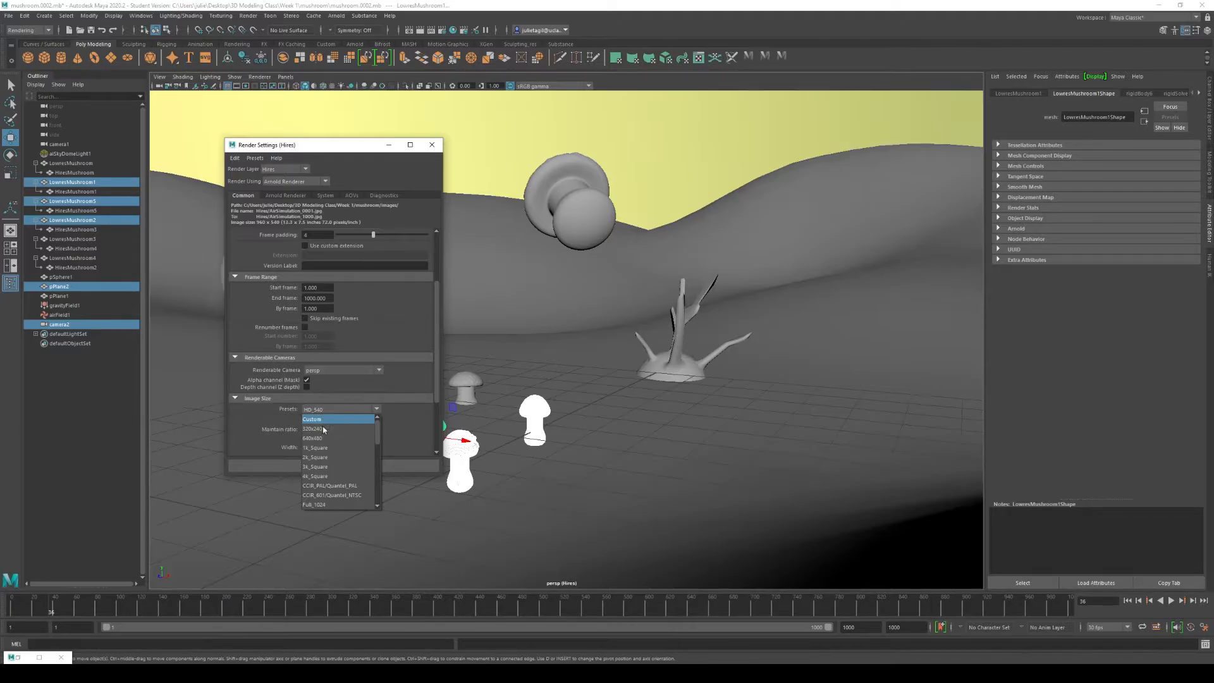
scroll(330, 500, "down", 3)
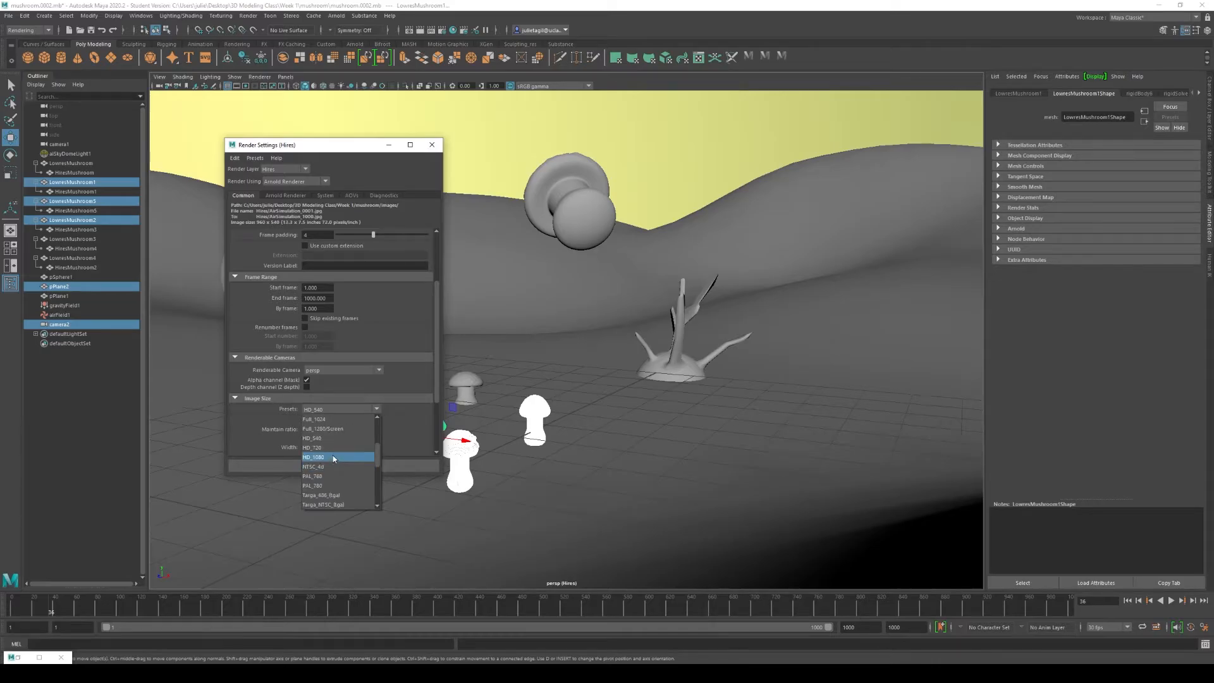
left_click(307, 457)
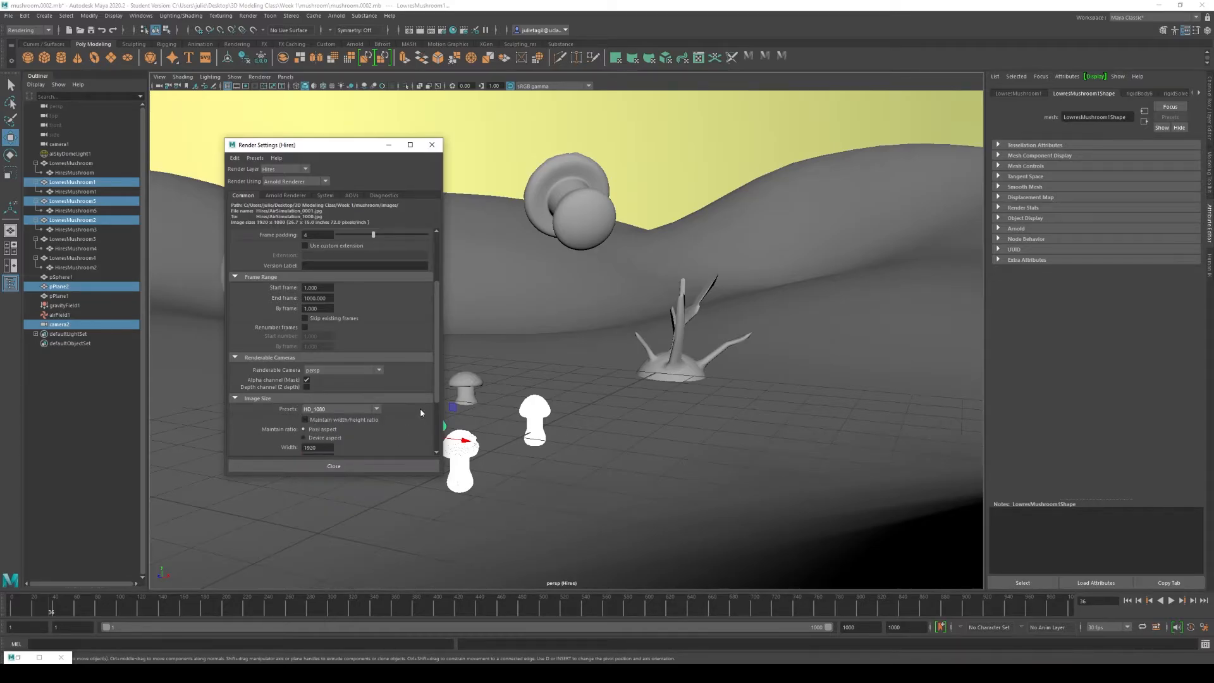
scroll(438, 388, "down", 3)
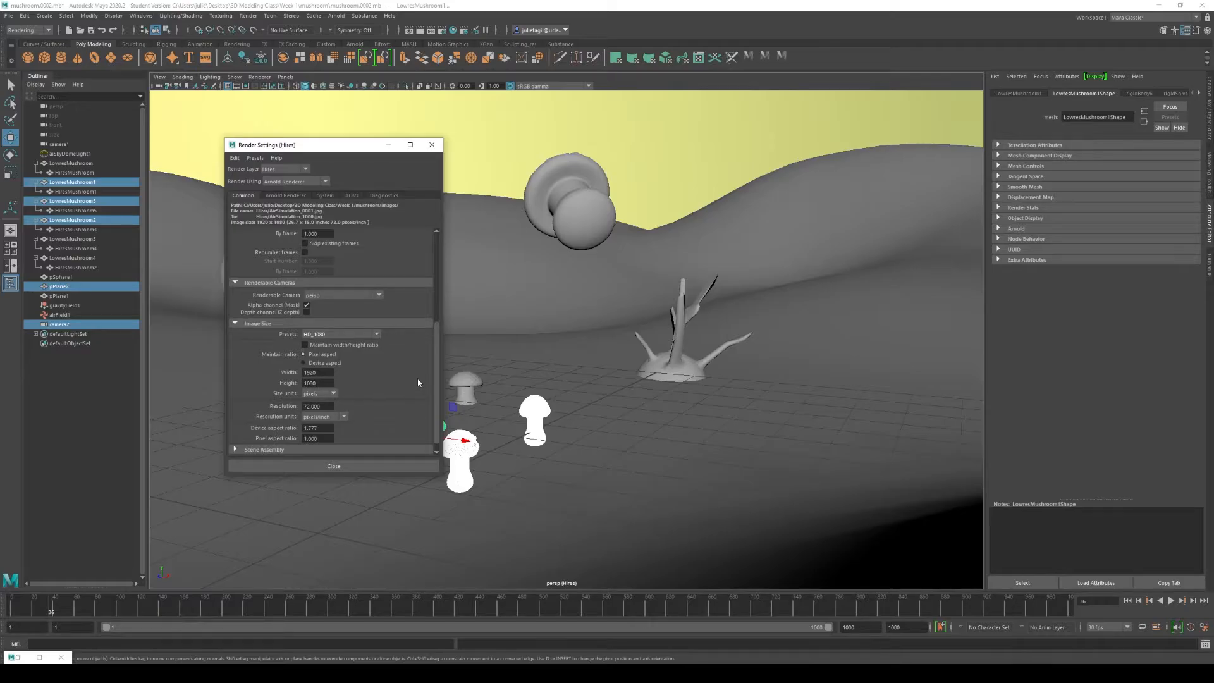
scroll(416, 381, "down", 1)
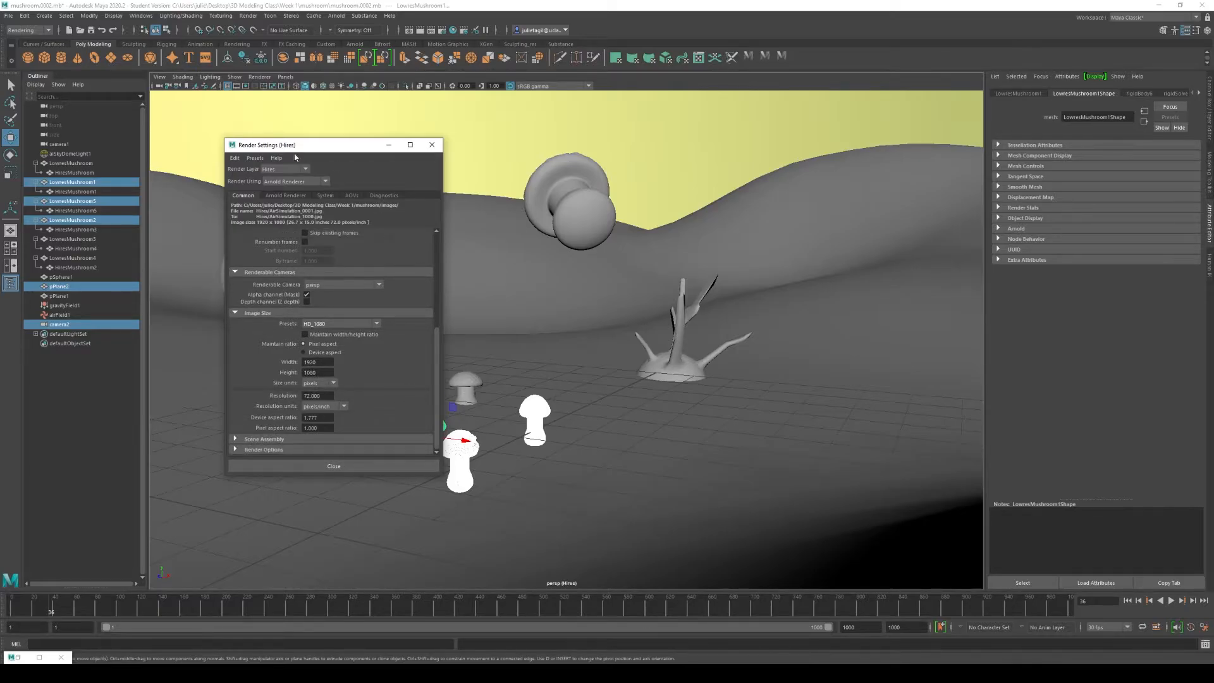
- Show the Arnold sampling settings and place the Render View beside the Render Settings window
left_click(290, 195)
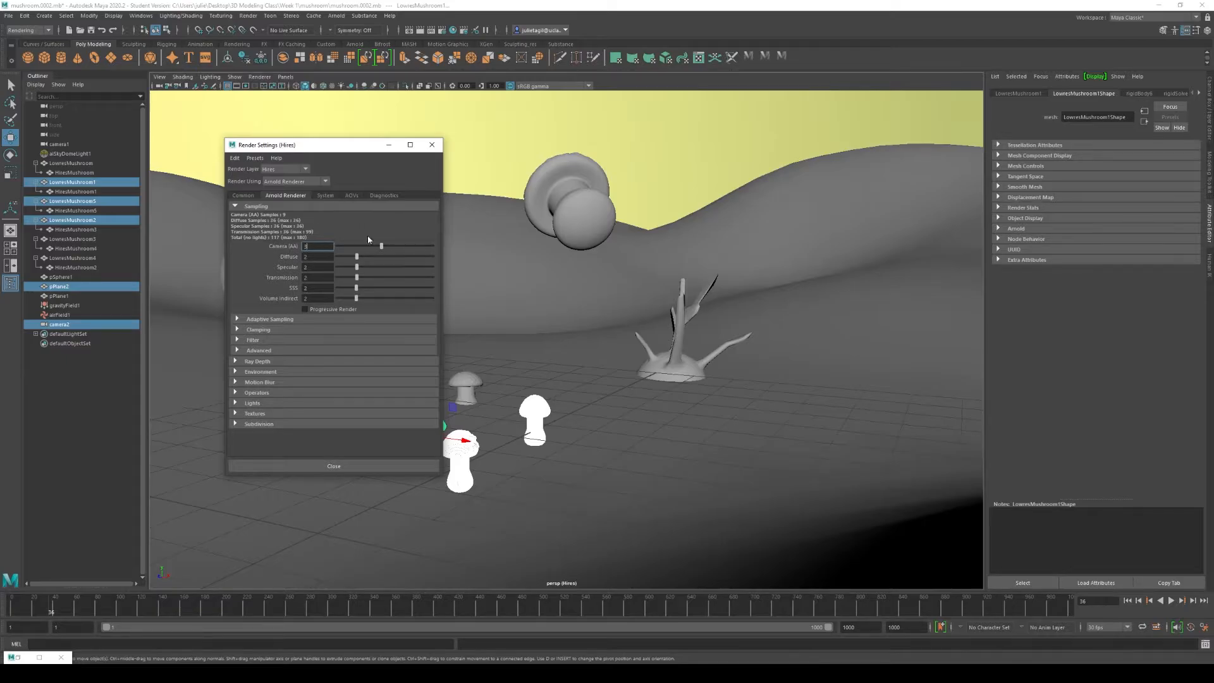
left_click(411, 31)
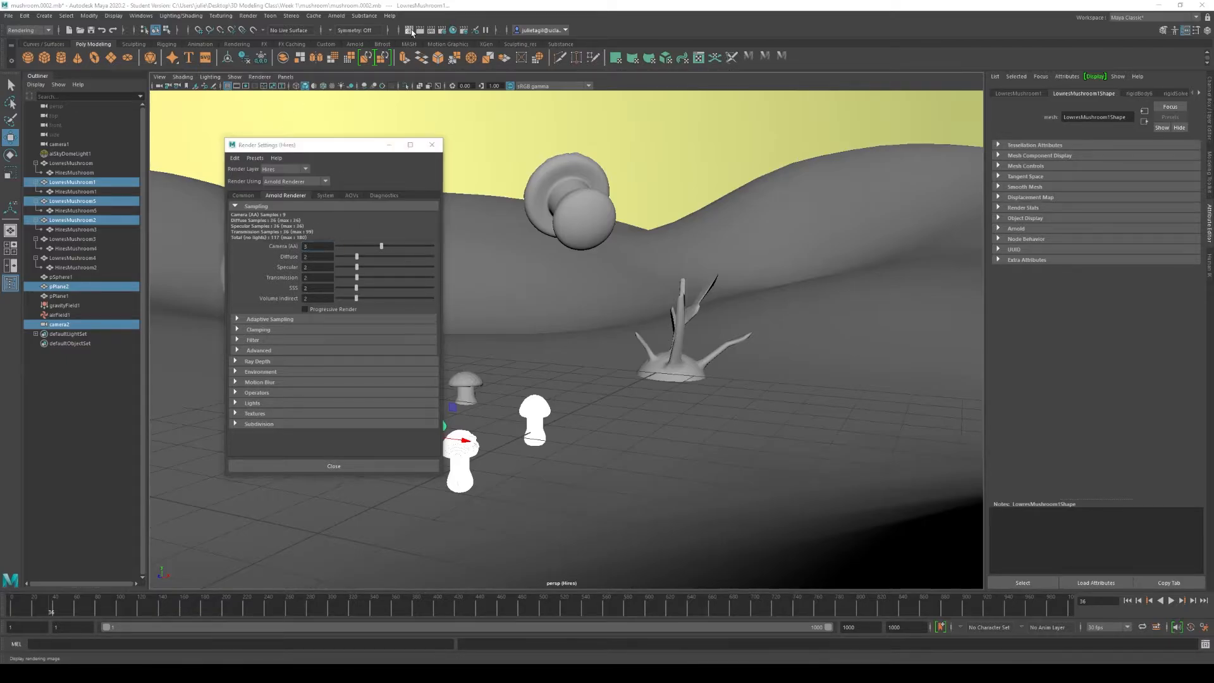
left_click_drag(412, 94, 692, 101)
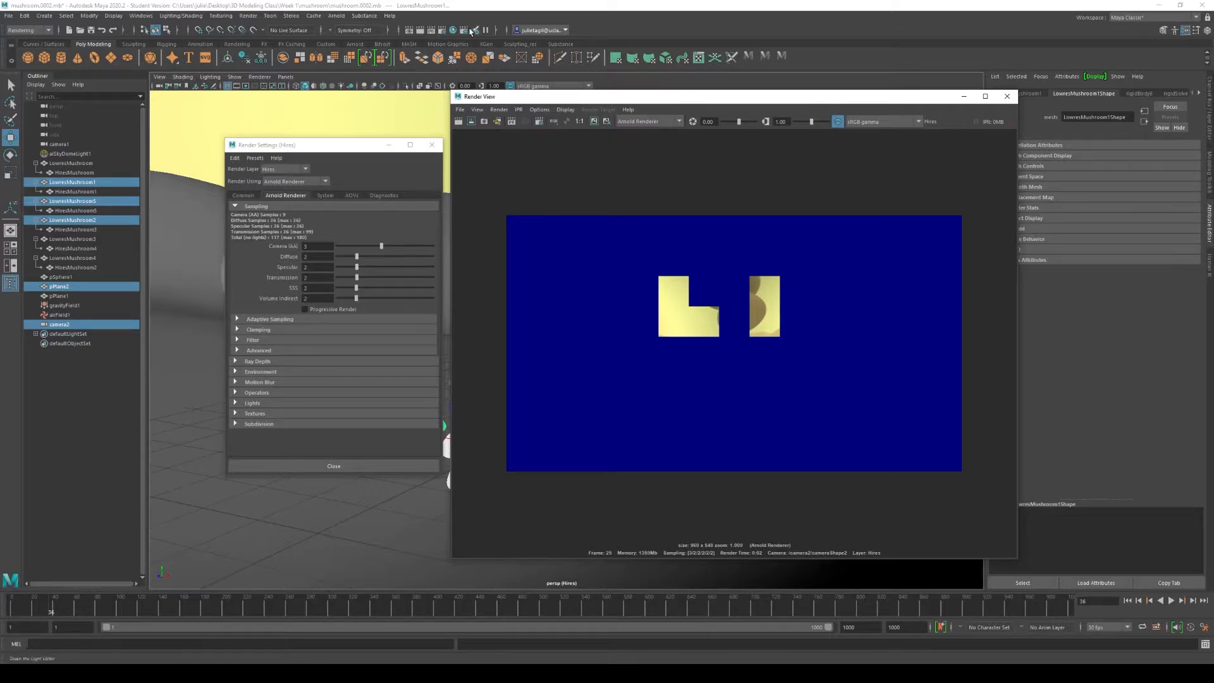
- Toggle the Hires layer's visibility off and on again in Render Setup, and close that window
left_click(471, 31)
left_click(810, 264)
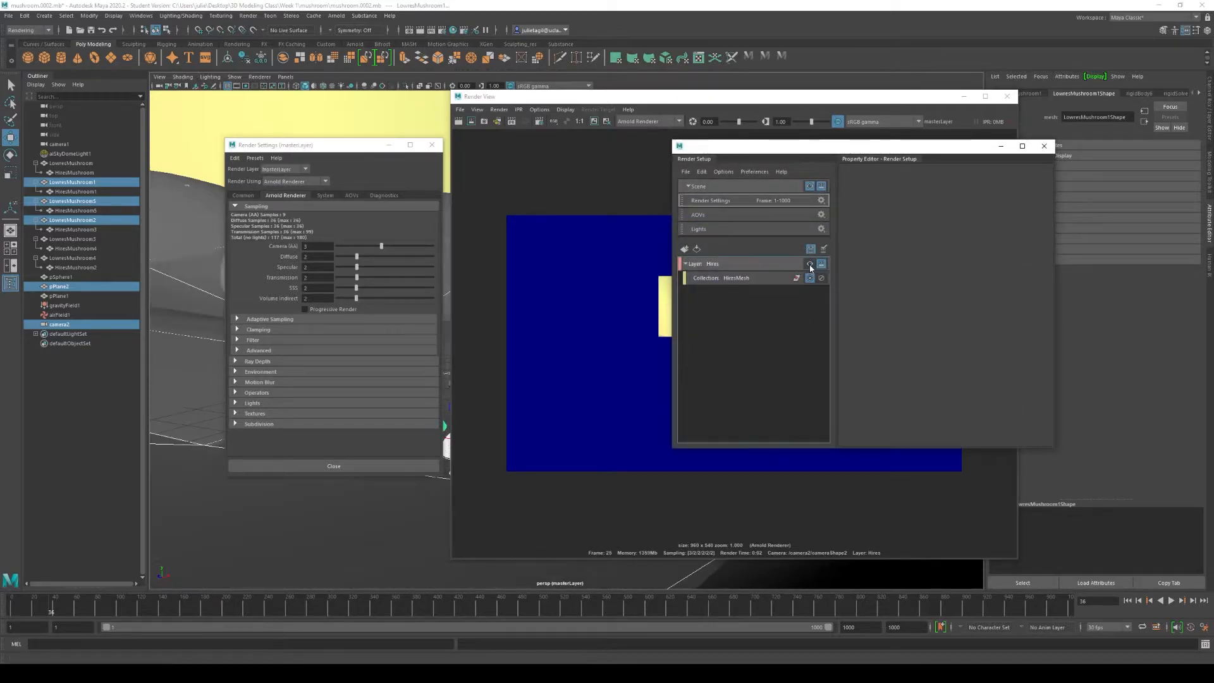
left_click(810, 264)
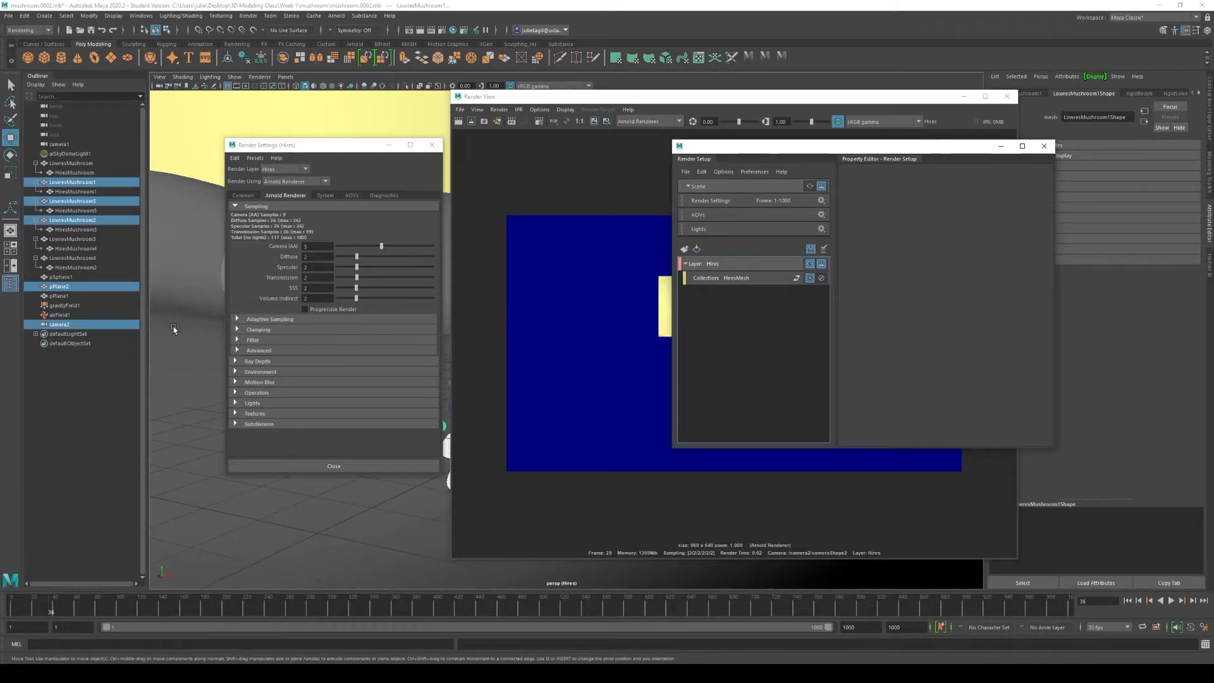
left_click_drag(986, 146, 833, 159)
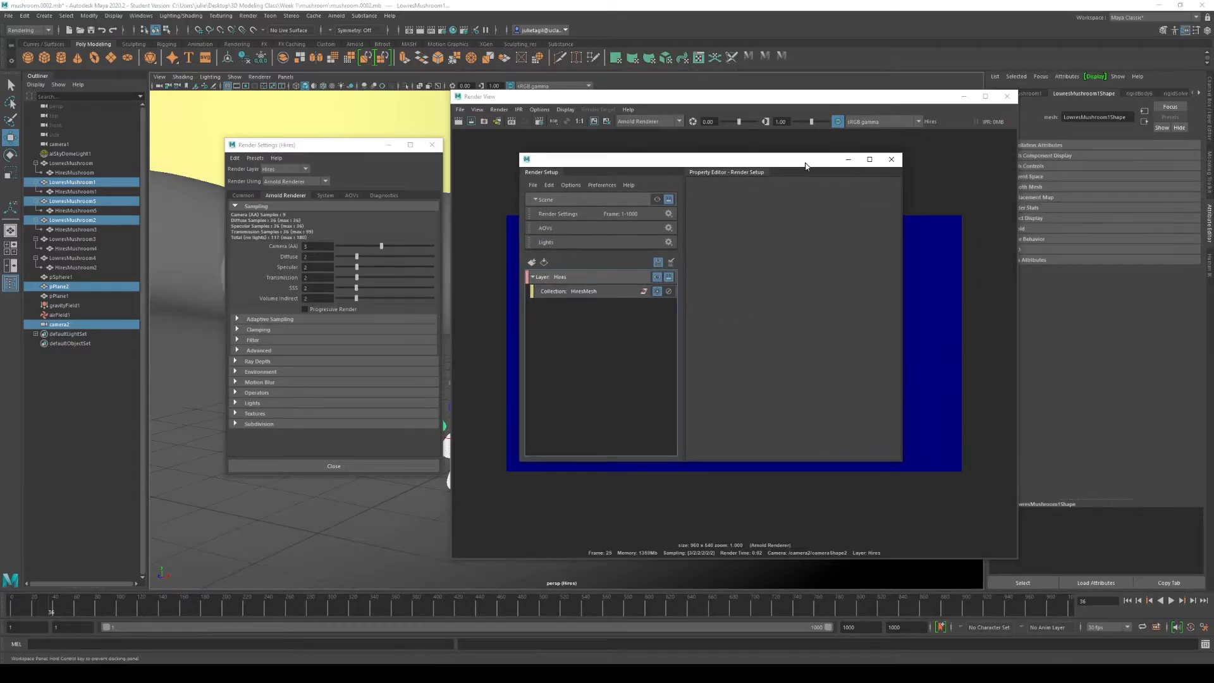
left_click(892, 159)
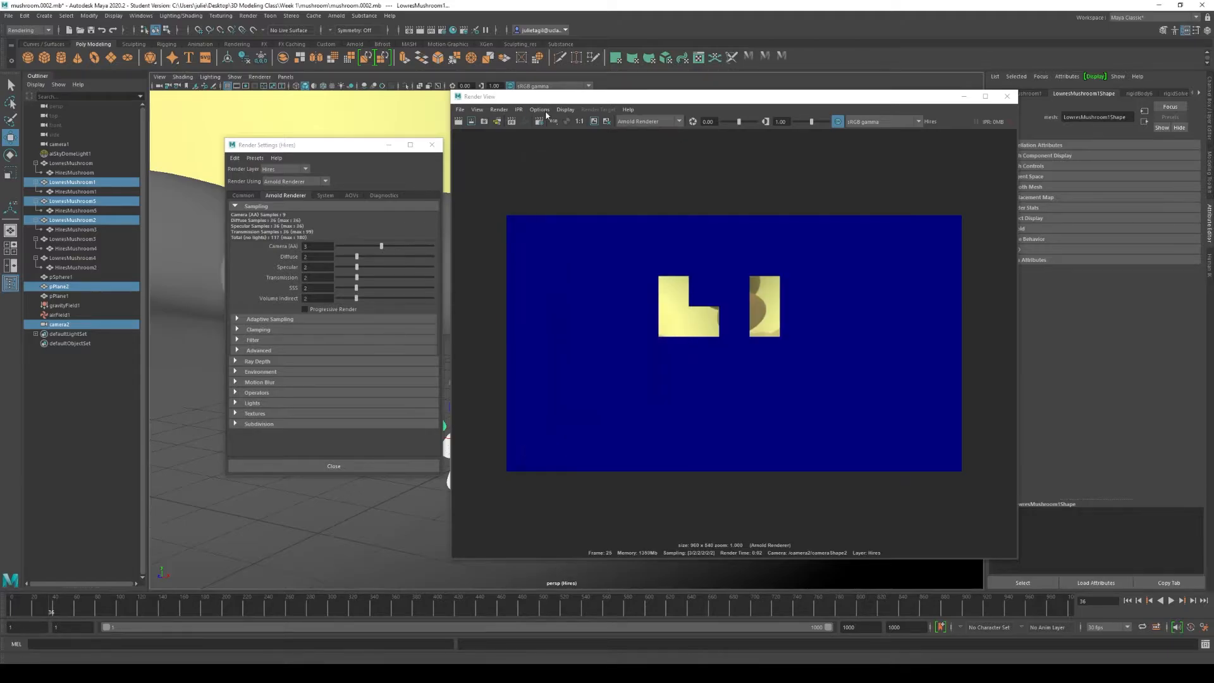
- Render the frame sequence from the persp camera with all render-enabled layers included
left_click(499, 112)
mouse_move(532, 162)
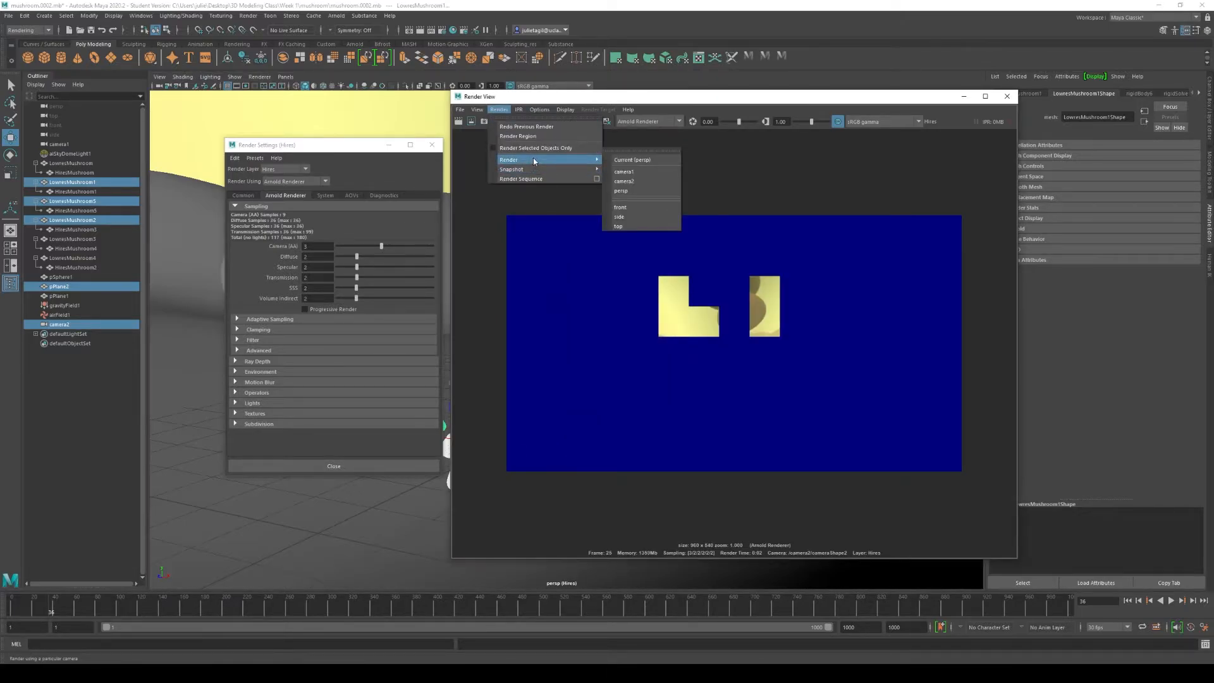
left_click(598, 182)
left_click_drag(581, 142, 613, 171)
left_click(584, 204)
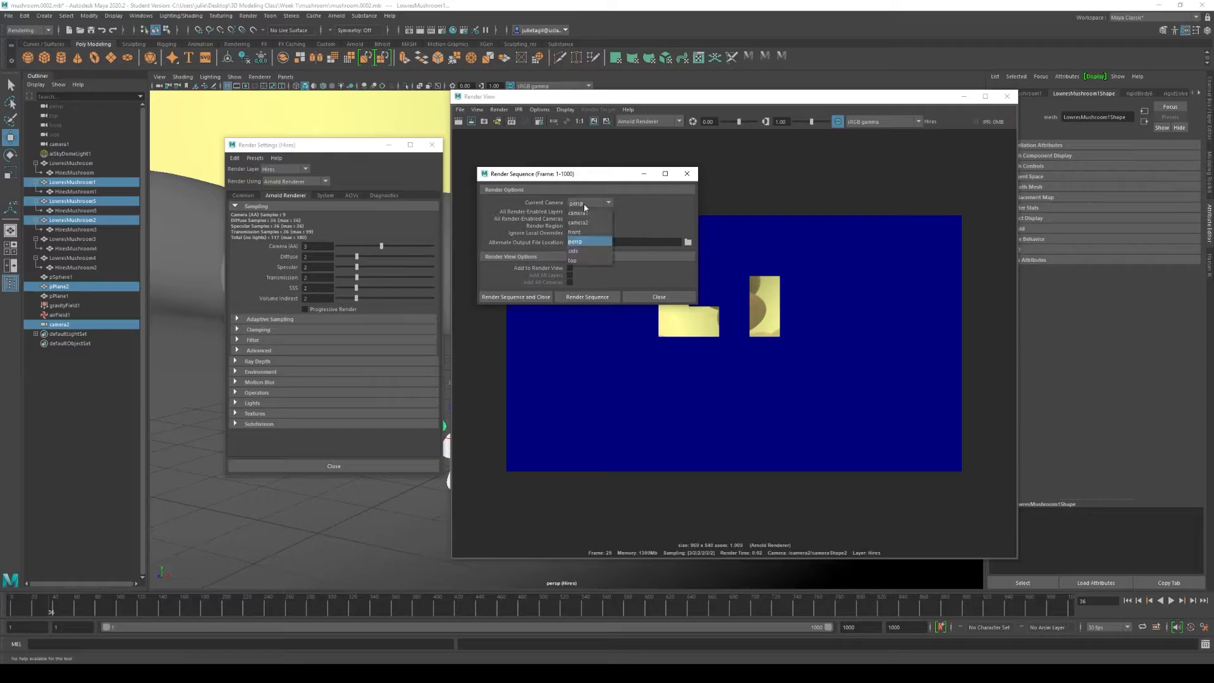
left_click(585, 205)
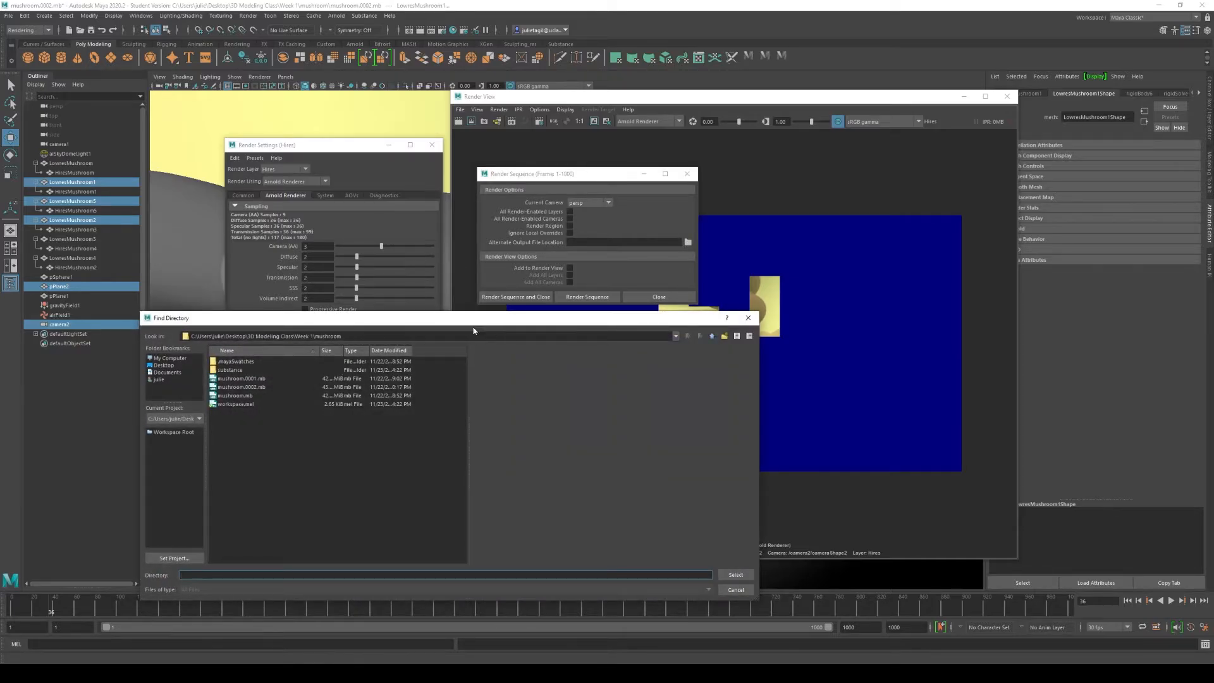
left_click(747, 318)
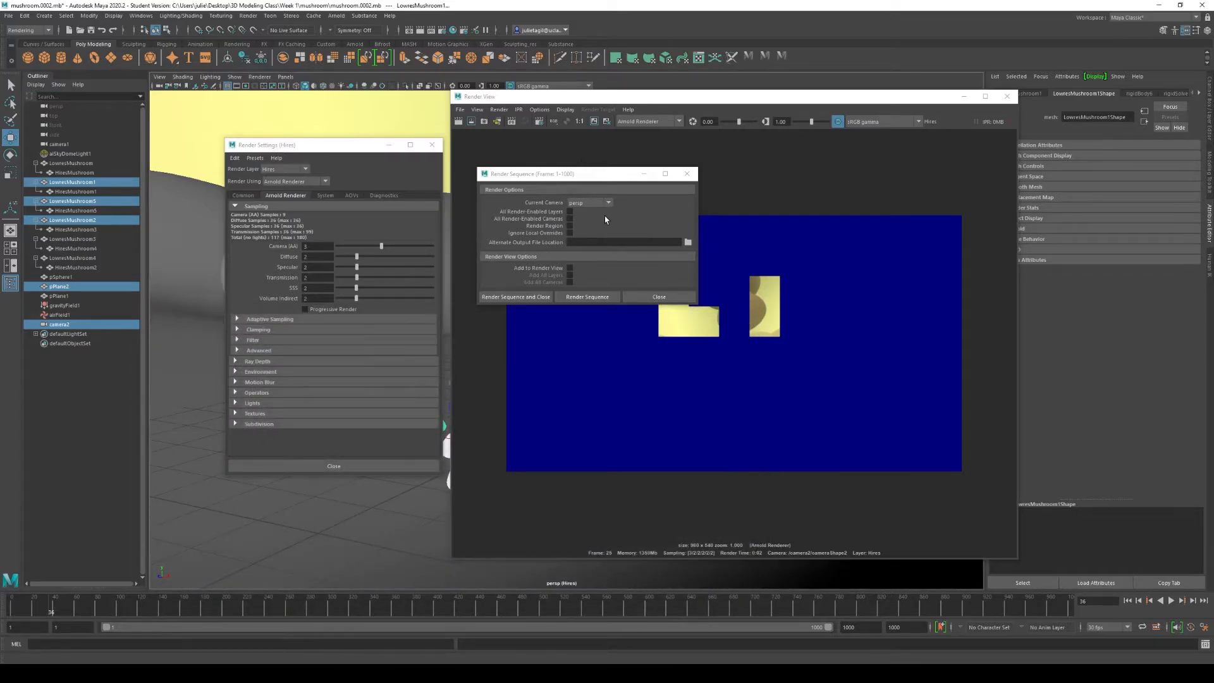
left_click(570, 211)
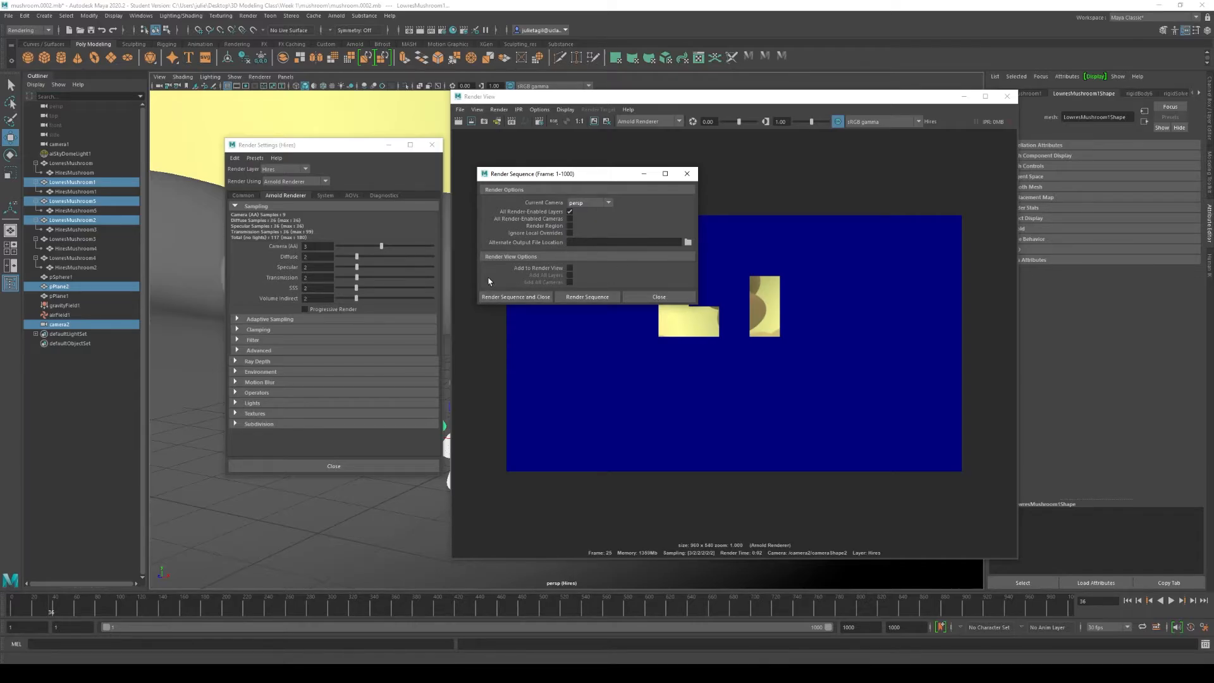
left_click(602, 299)
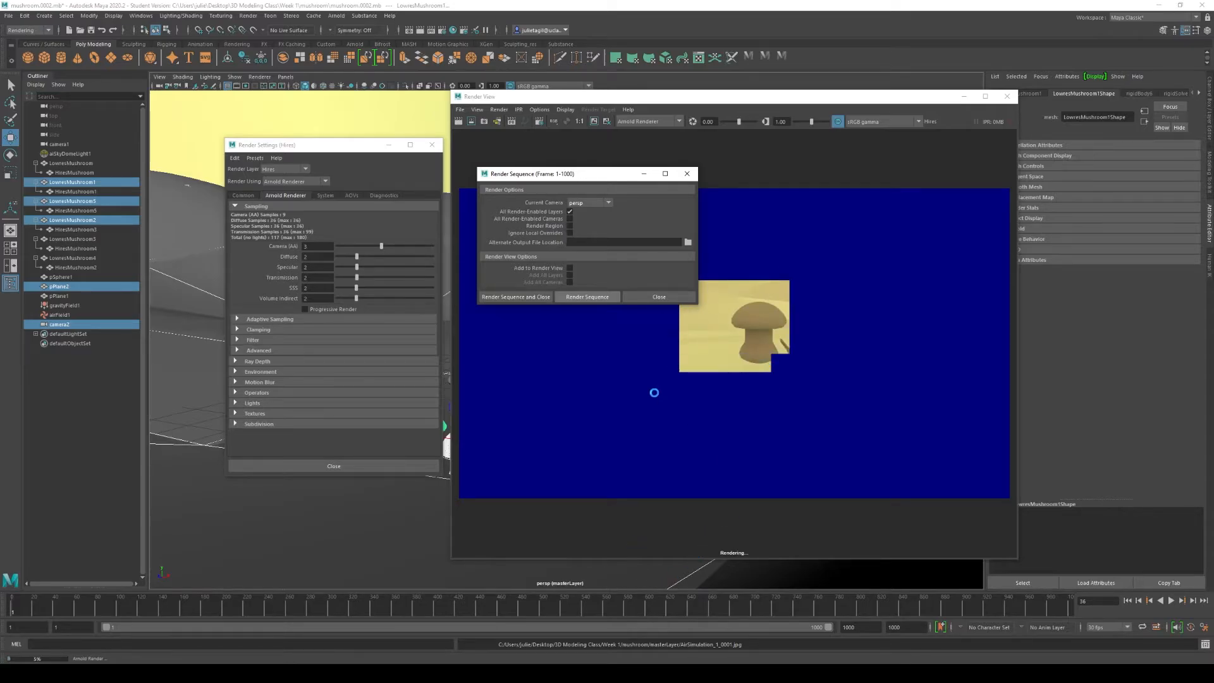
- Switch to File Explorer and look through the rendered AirSimulation frames in the masterLayer and Hires folders
mouse_move(267, 673)
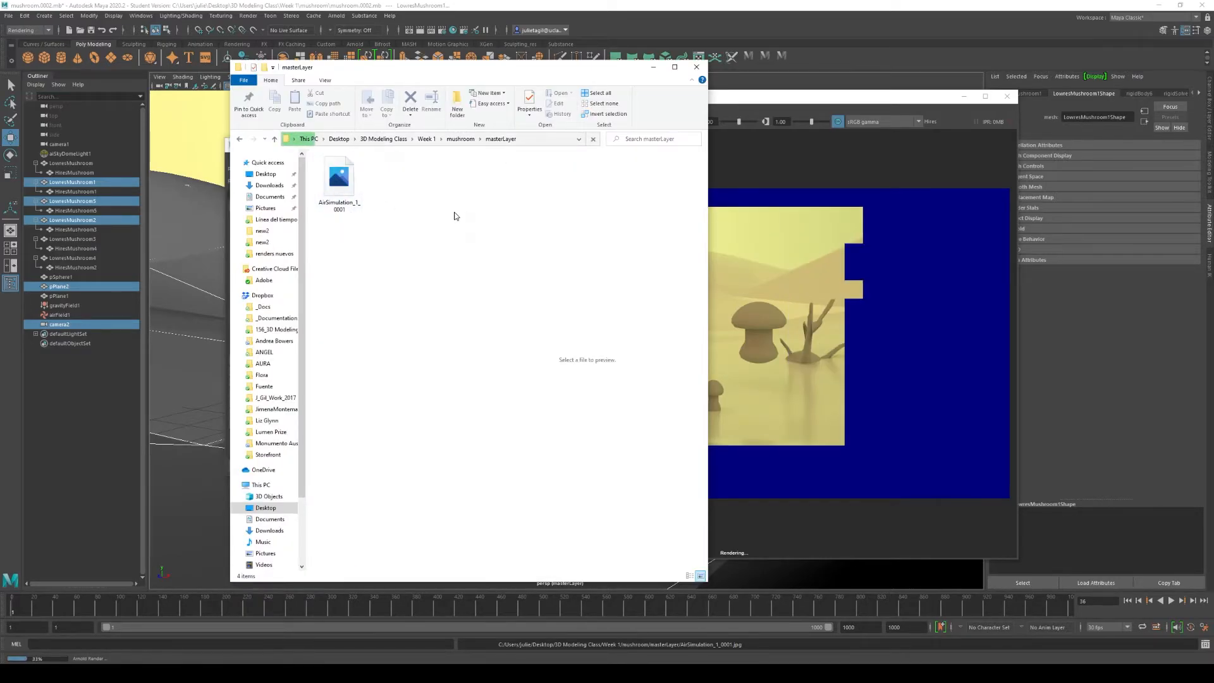
left_click_drag(514, 77, 390, 65)
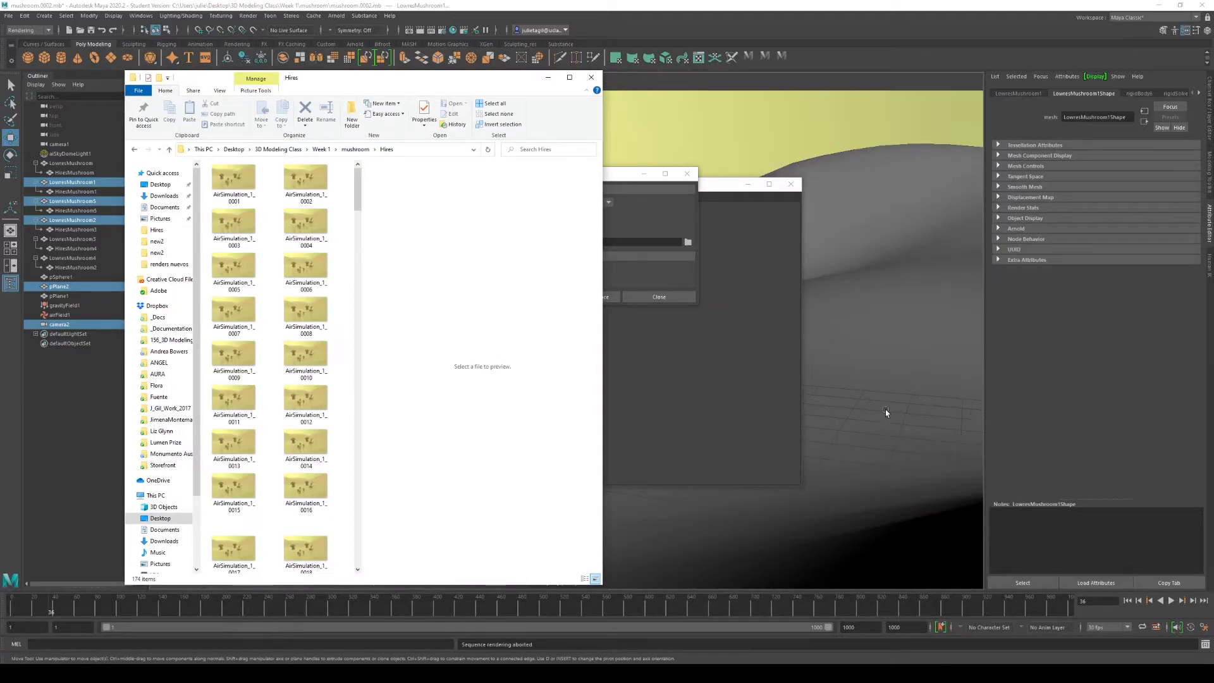
mouse_move(360, 191)
left_mouse_down()
mouse_move(359, 546)
mouse_move(365, 171)
left_mouse_up()
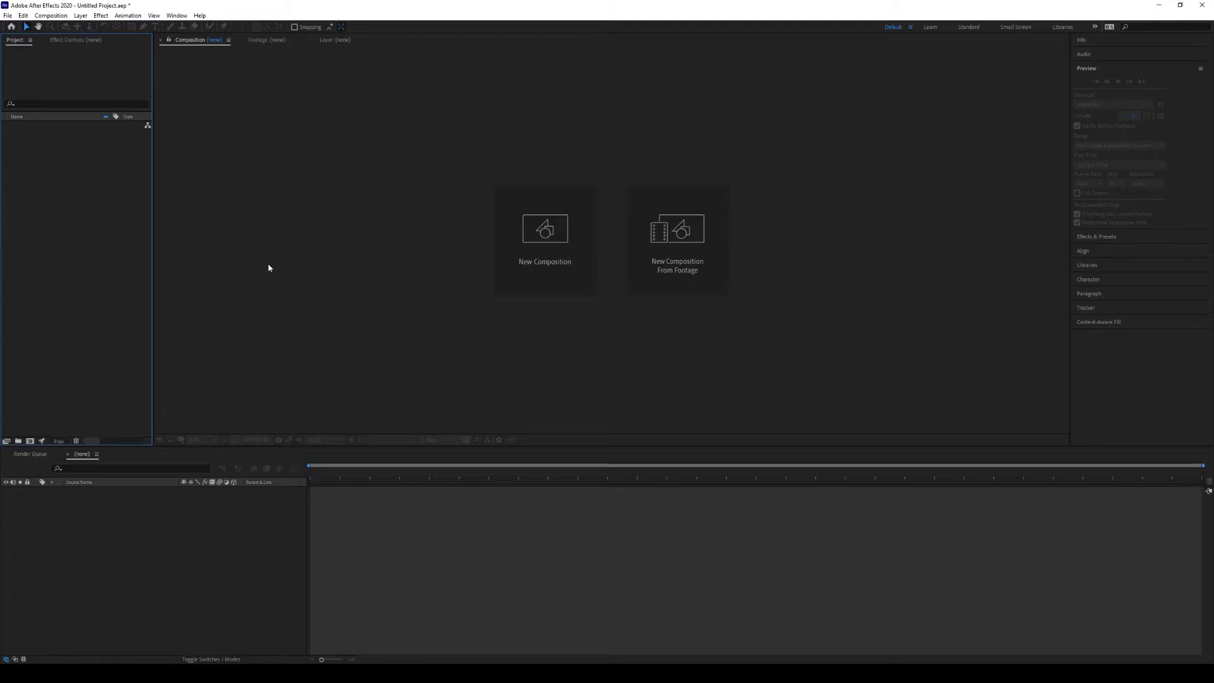
- Switch to After Effects and create a composition from footage by importing the Hires frames, starting at AirSimulation_1_0001, as a JPEG sequence
left_click(677, 237)
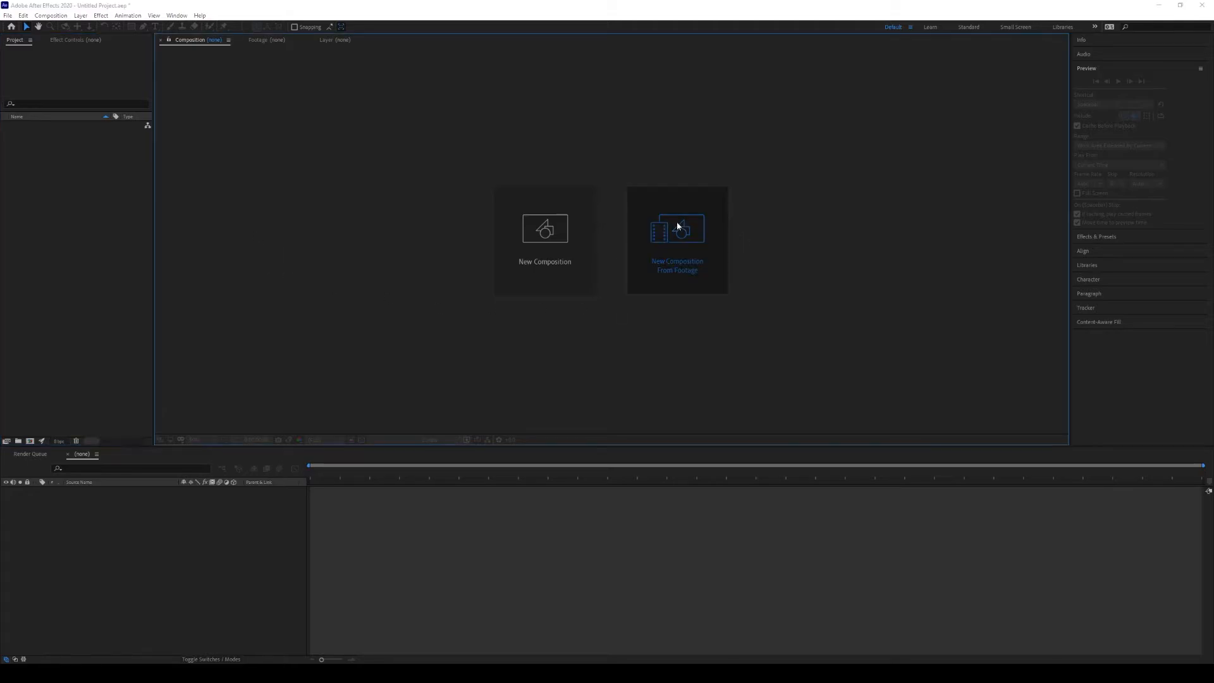
left_click_drag(454, 48, 551, 82)
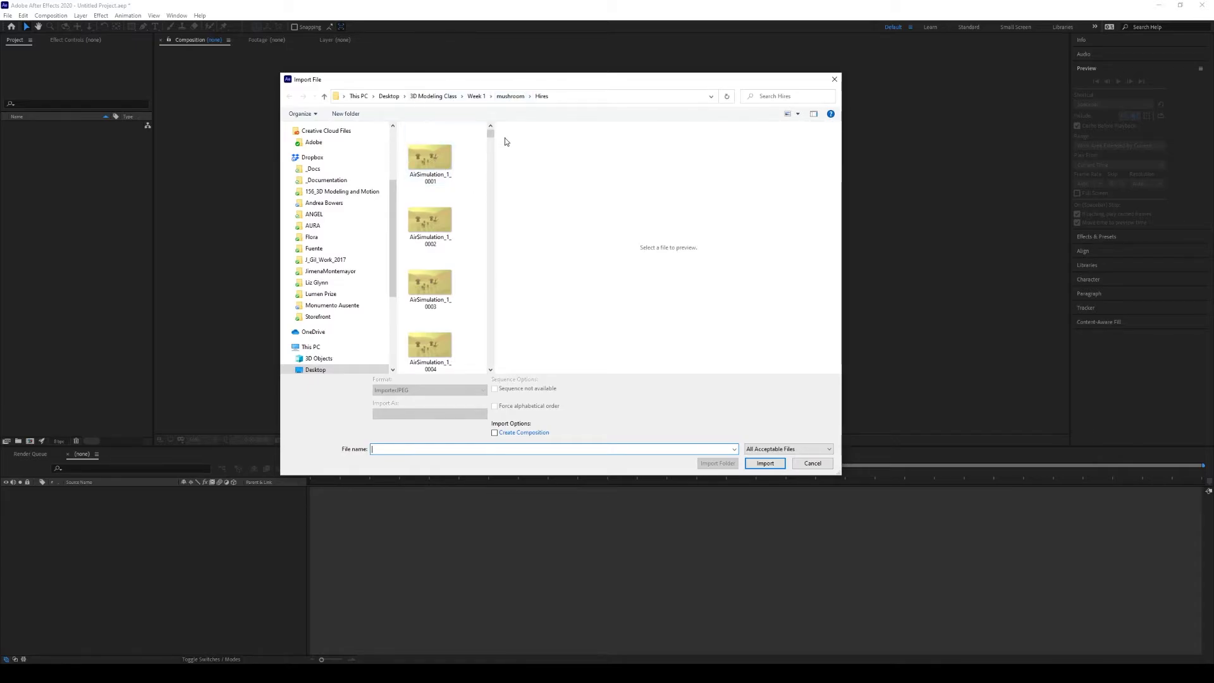
left_click(424, 157)
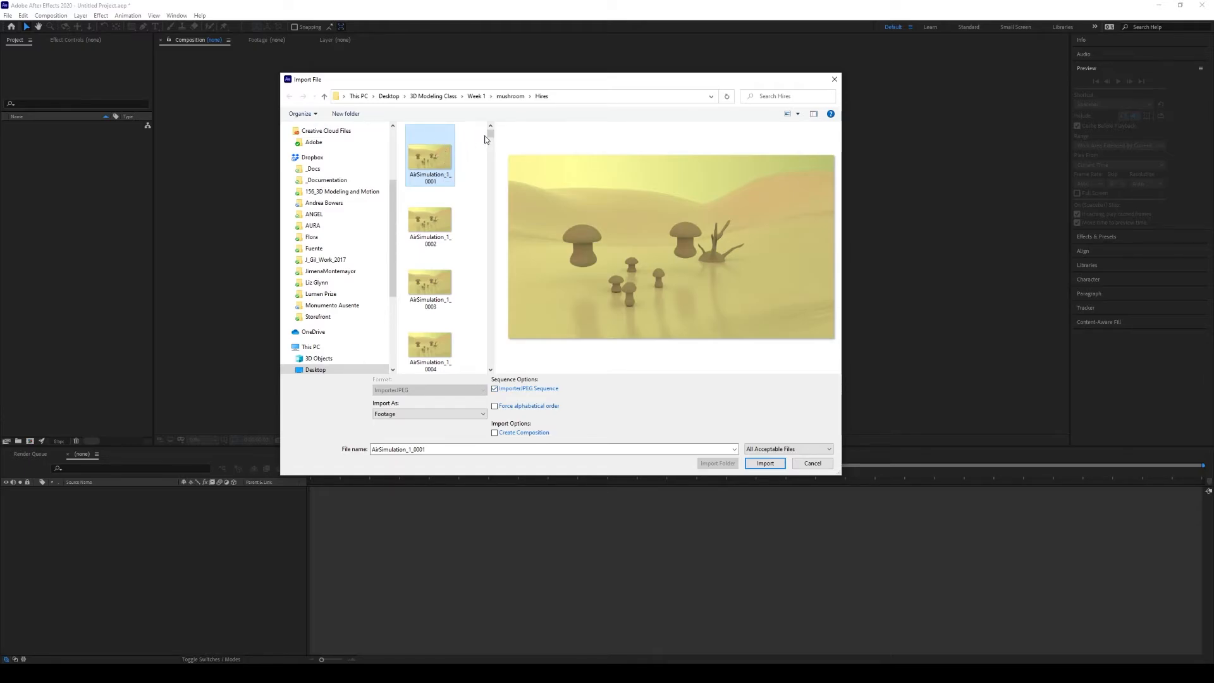
mouse_move(490, 135)
left_mouse_down()
mouse_move(491, 324)
mouse_move(508, 388)
mouse_move(490, 131)
left_mouse_up()
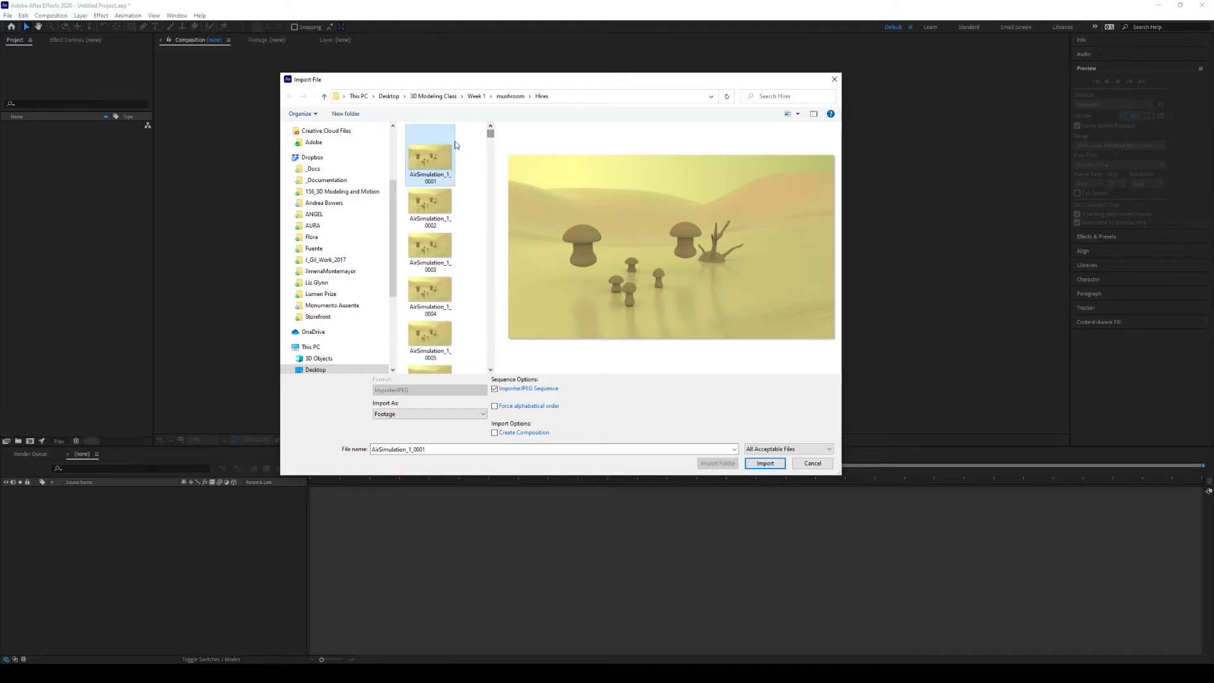
left_click(390, 418)
left_click(390, 419)
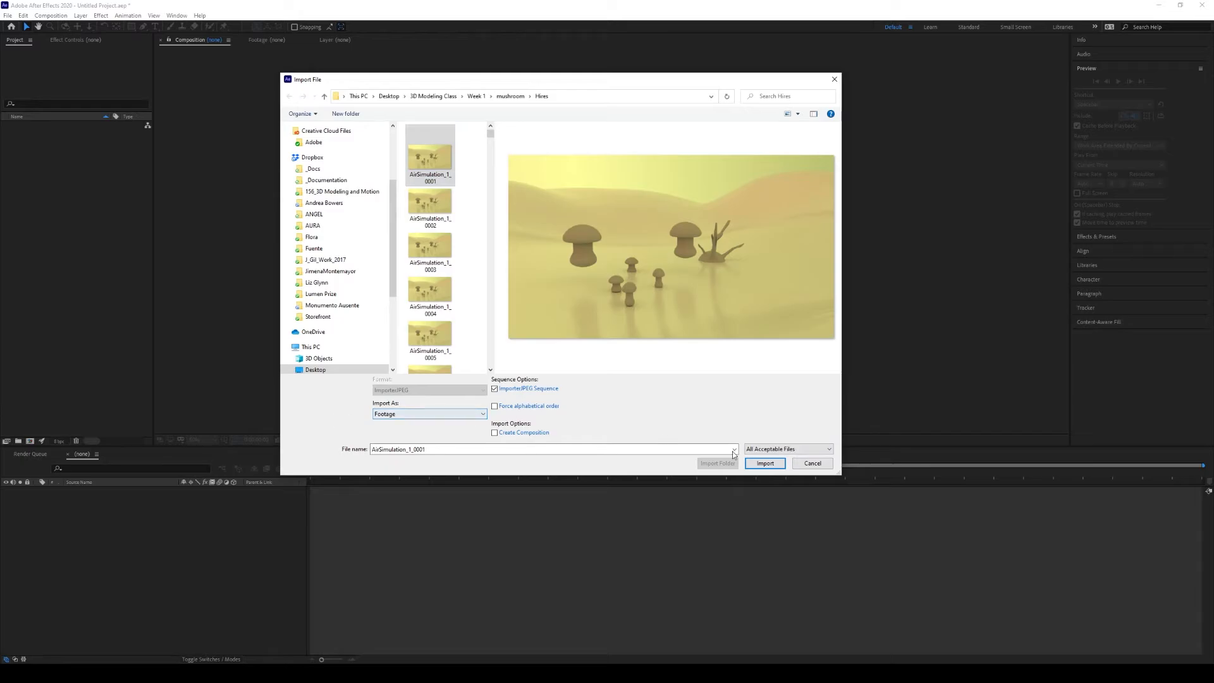
left_click(763, 464)
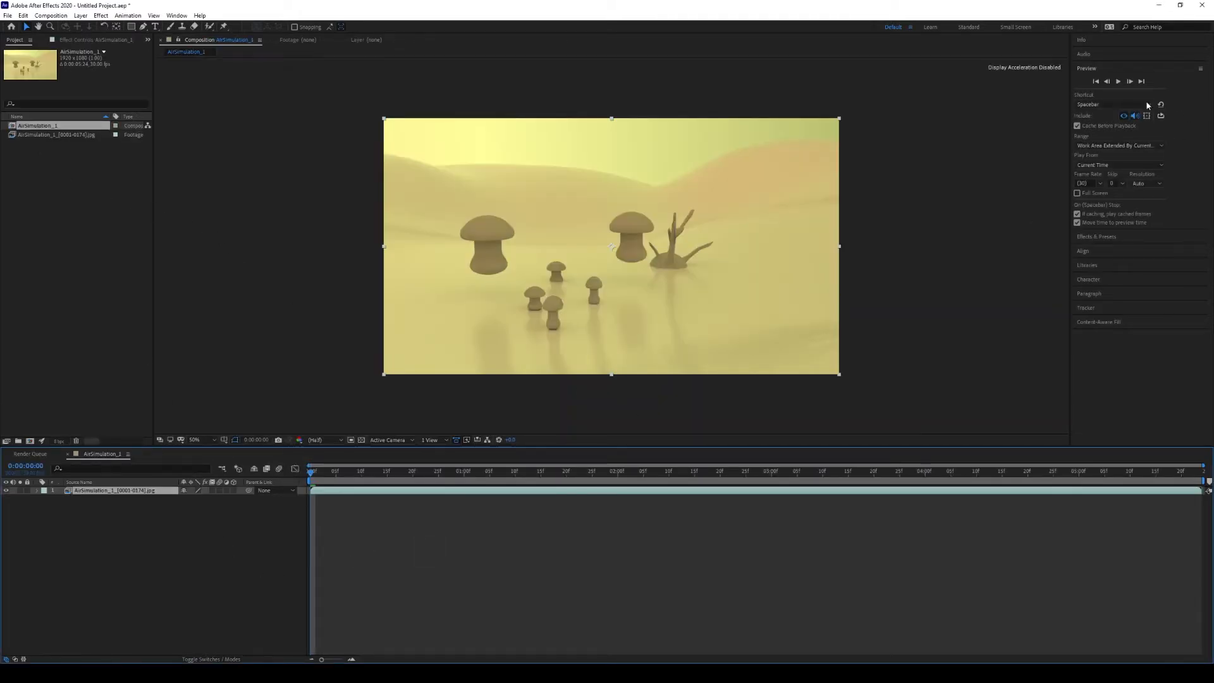
- Preview the composition's playback and check its frame rate in the composition settings
left_click(1117, 83)
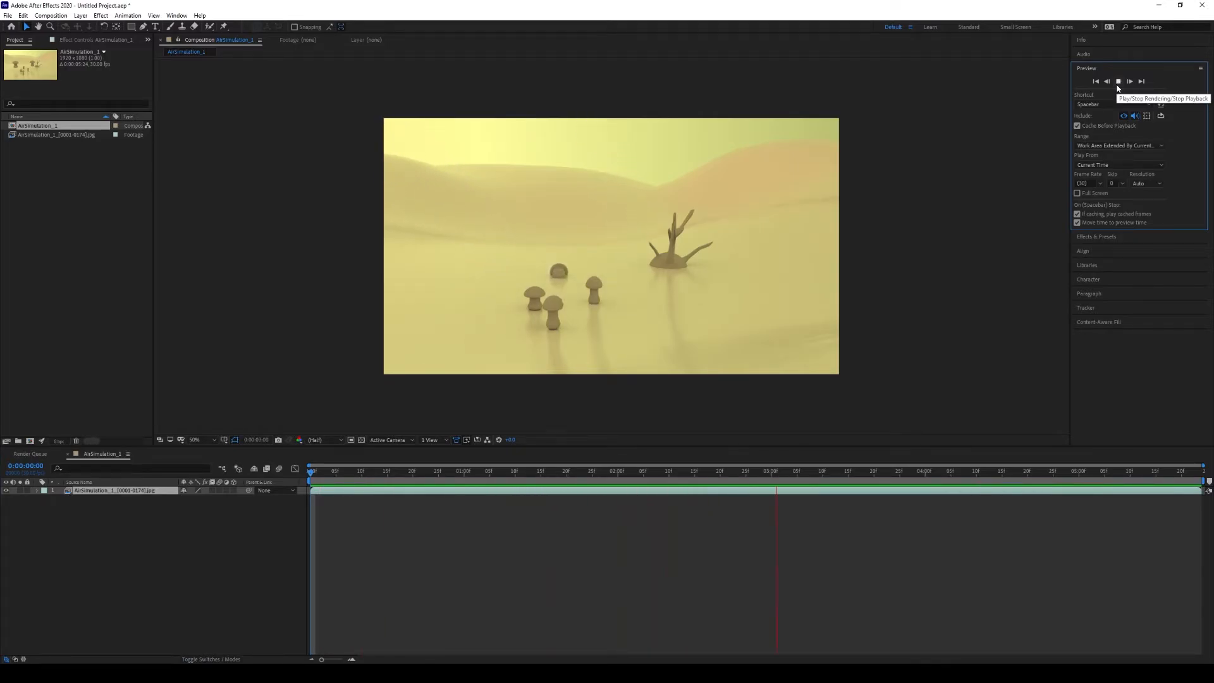
left_click(1117, 82)
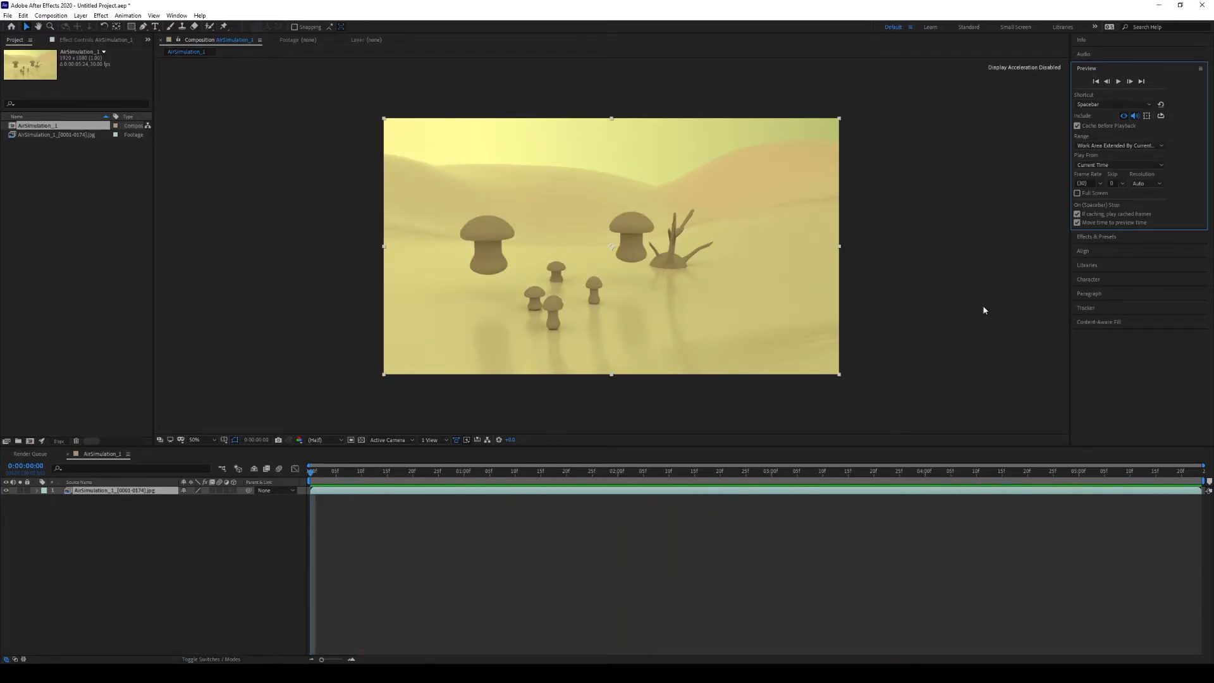
right_click(949, 345)
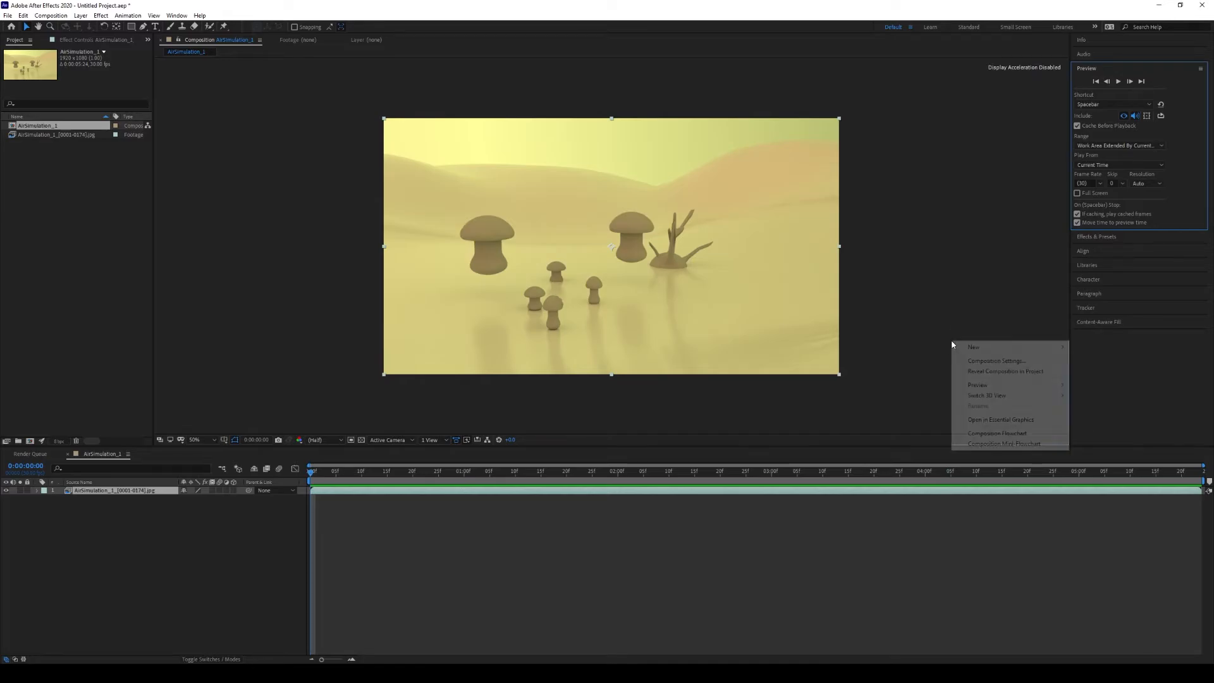
left_click(974, 361)
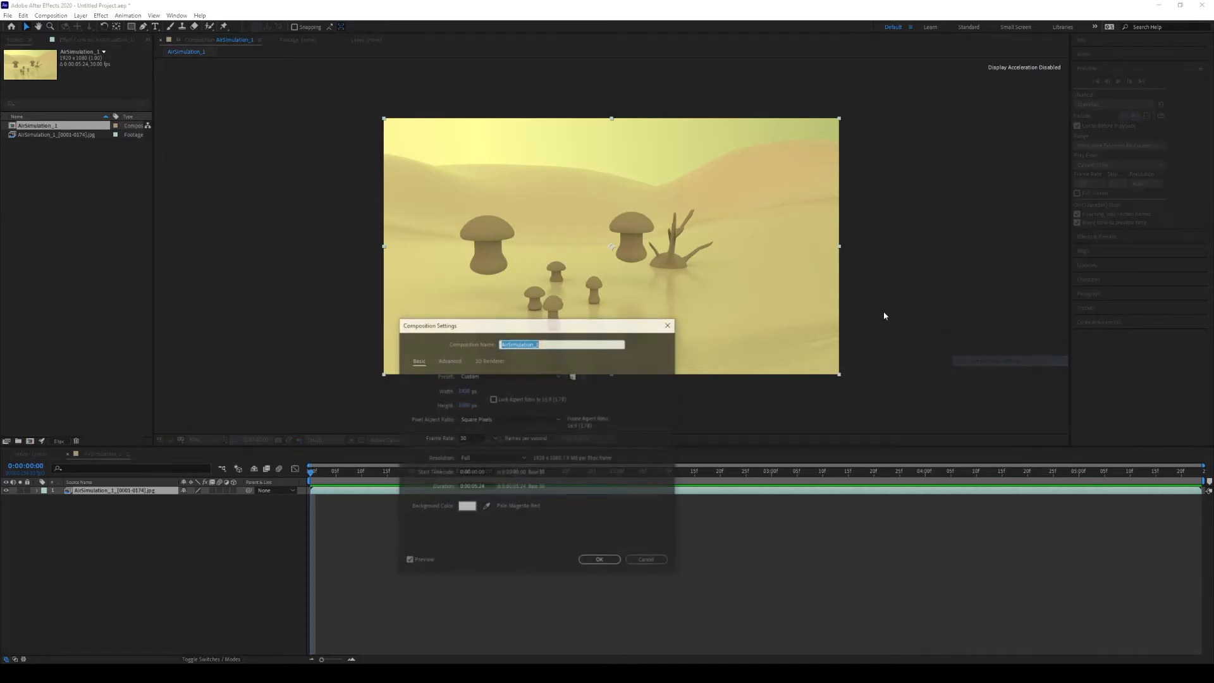
double_click(471, 438)
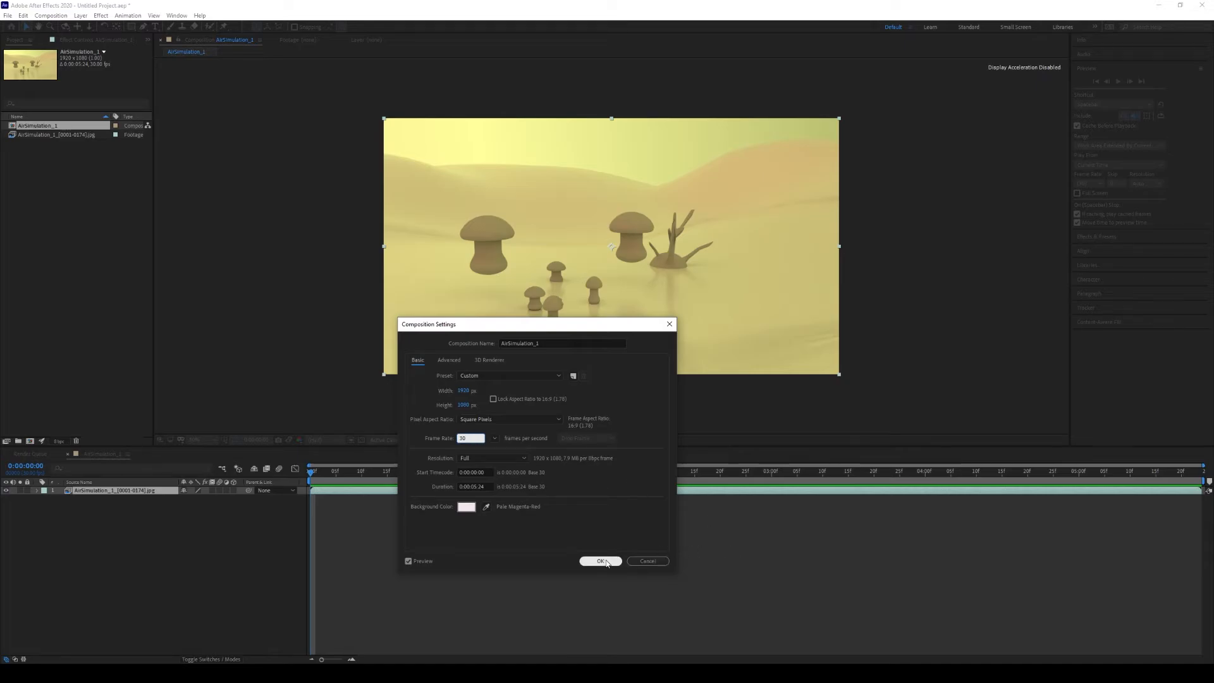
left_click(648, 560)
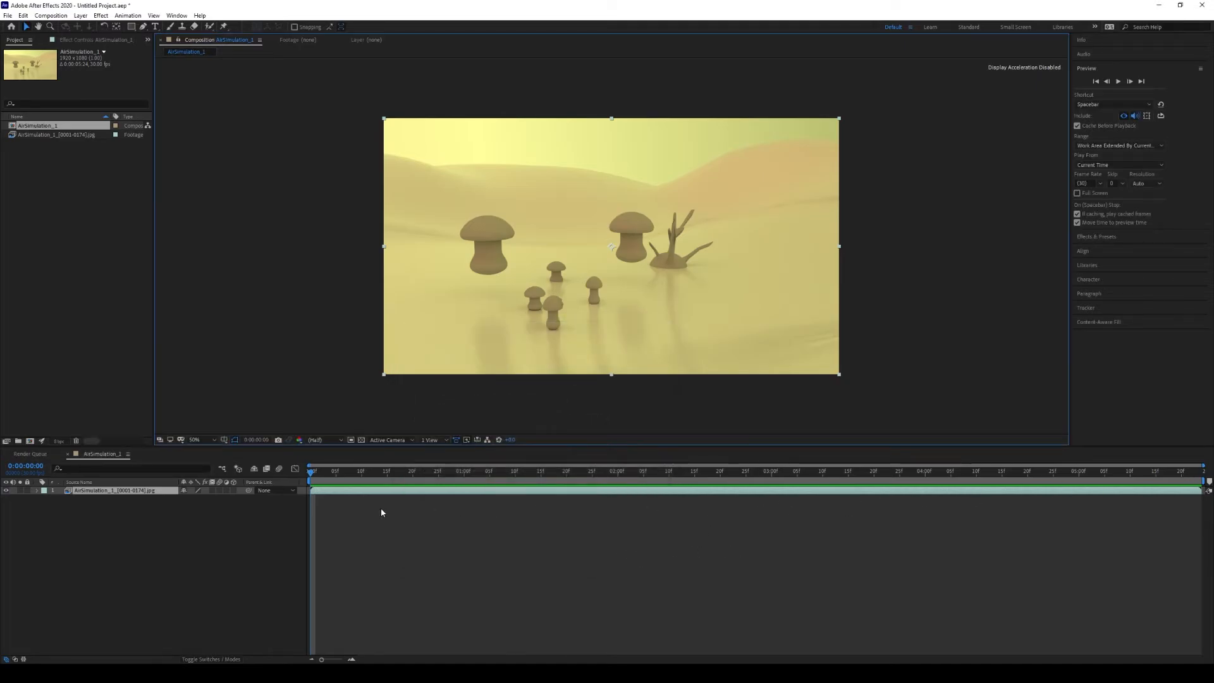
left_click_drag(344, 474, 271, 502)
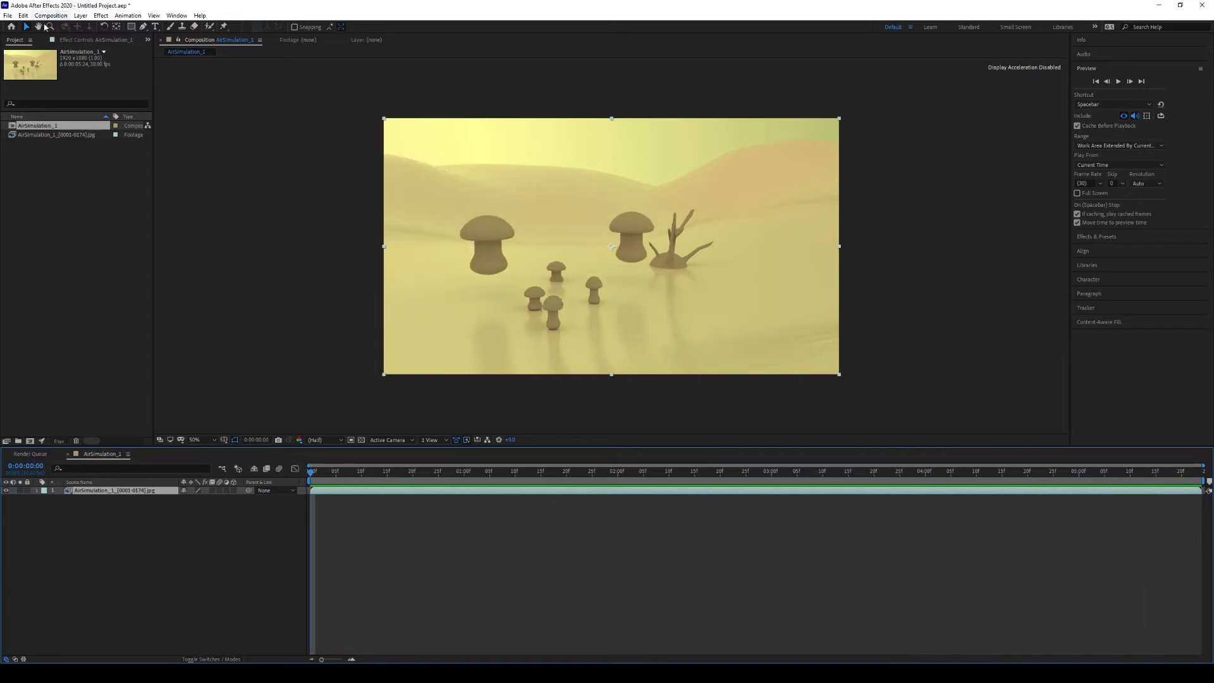
- Add the AirSimulation_1 composition to the render queue and set its output format to QuickTime
left_click(57, 17)
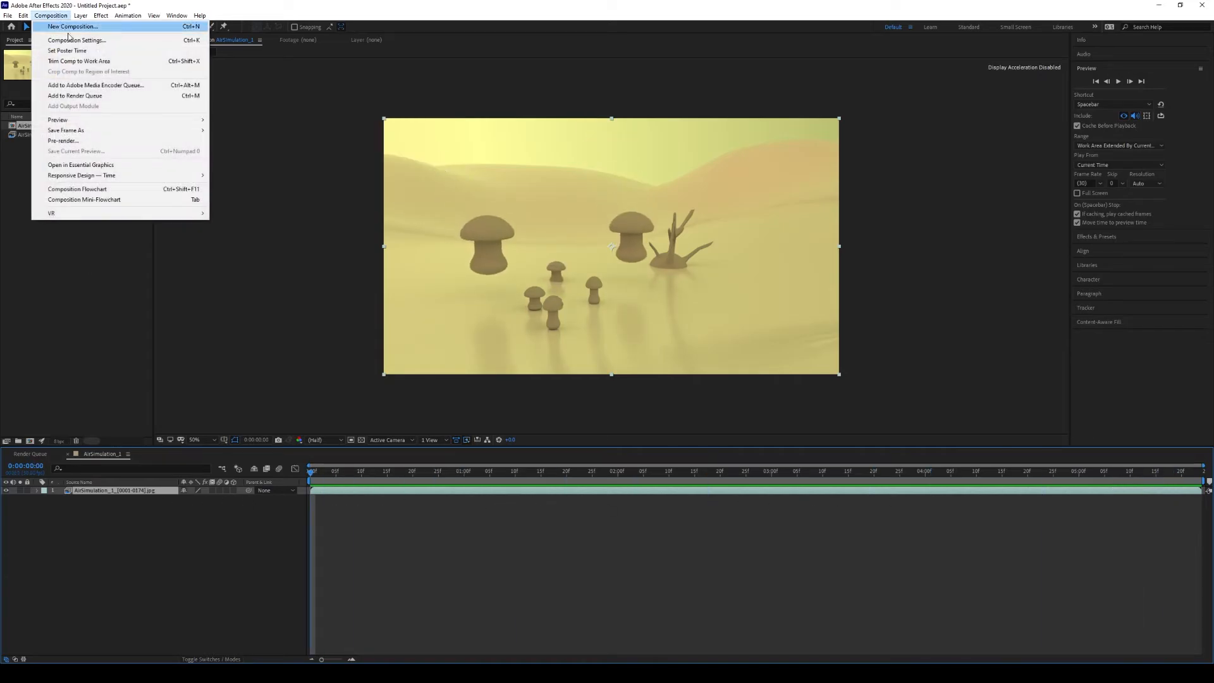
left_click(83, 99)
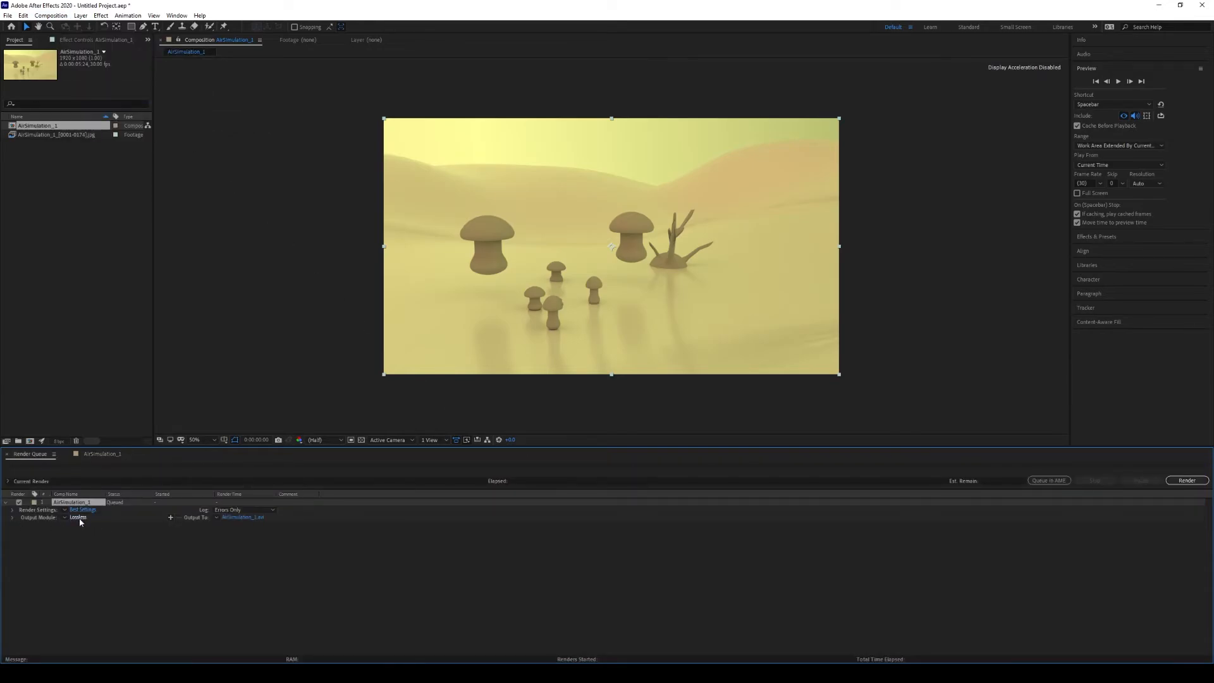
left_click(78, 517)
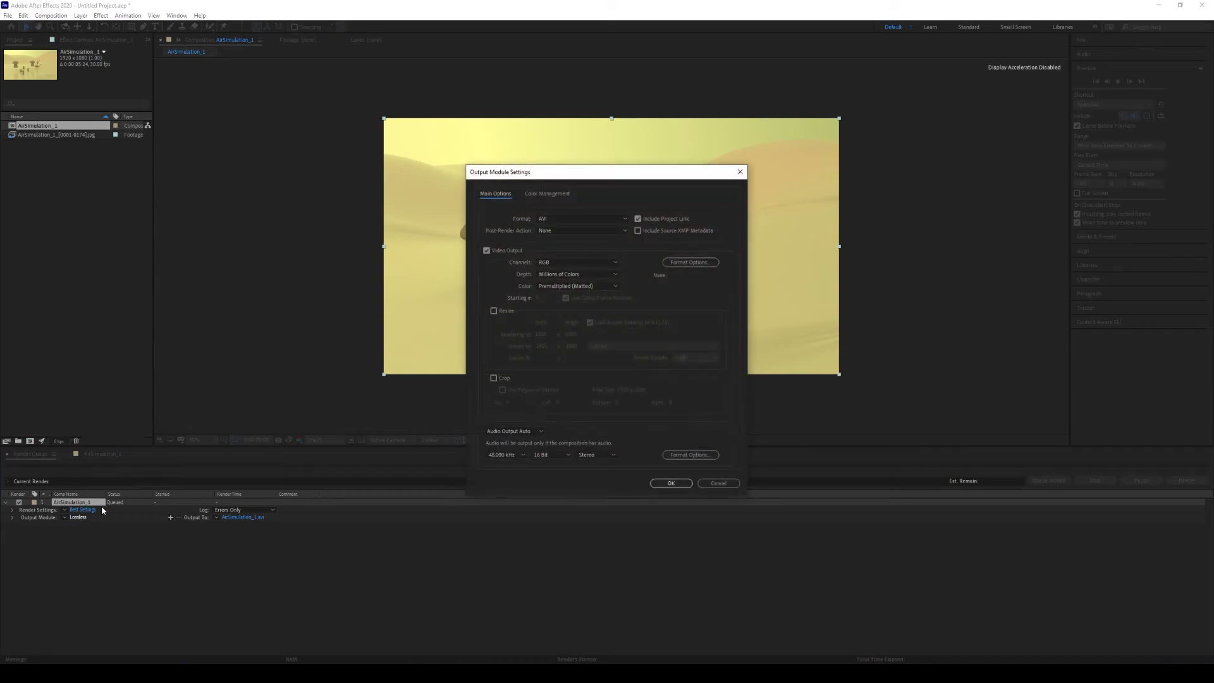
left_click(595, 220)
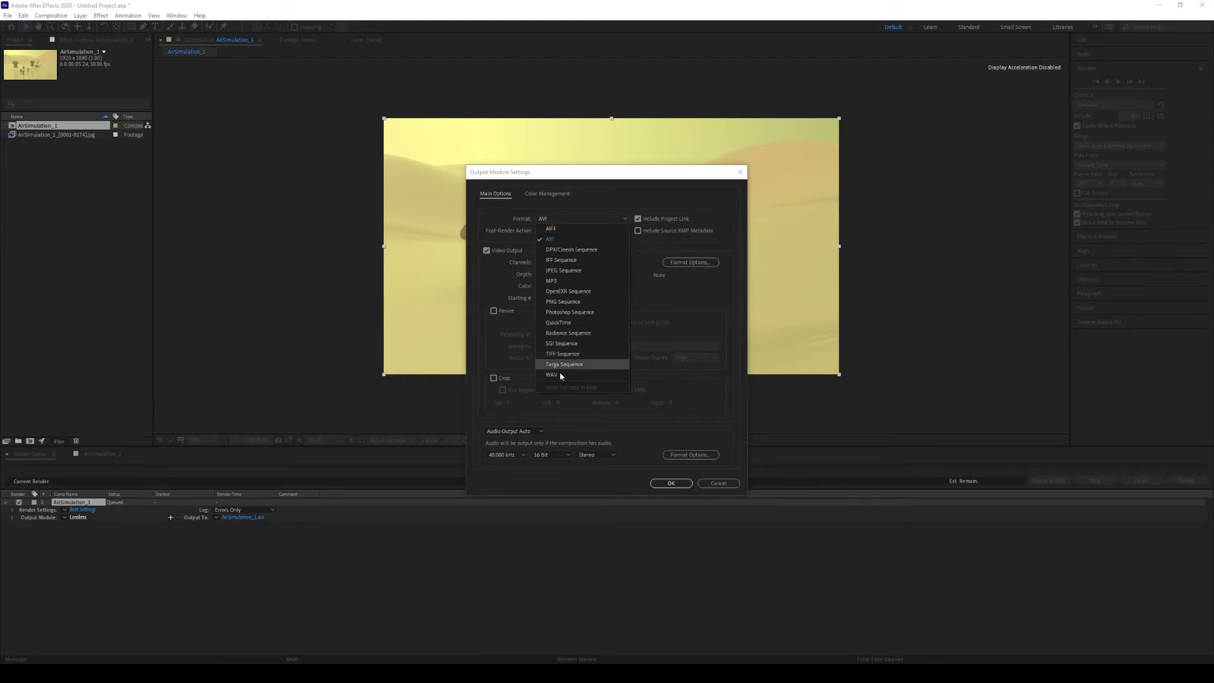
left_click(562, 323)
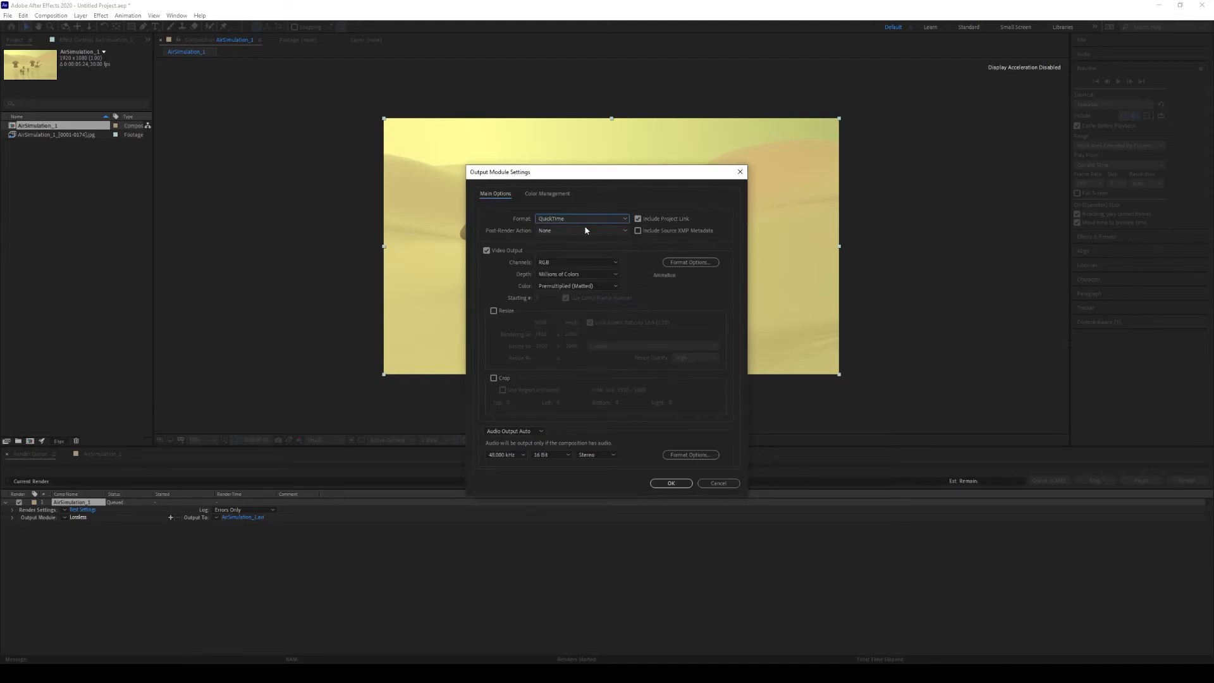
left_click(672, 486)
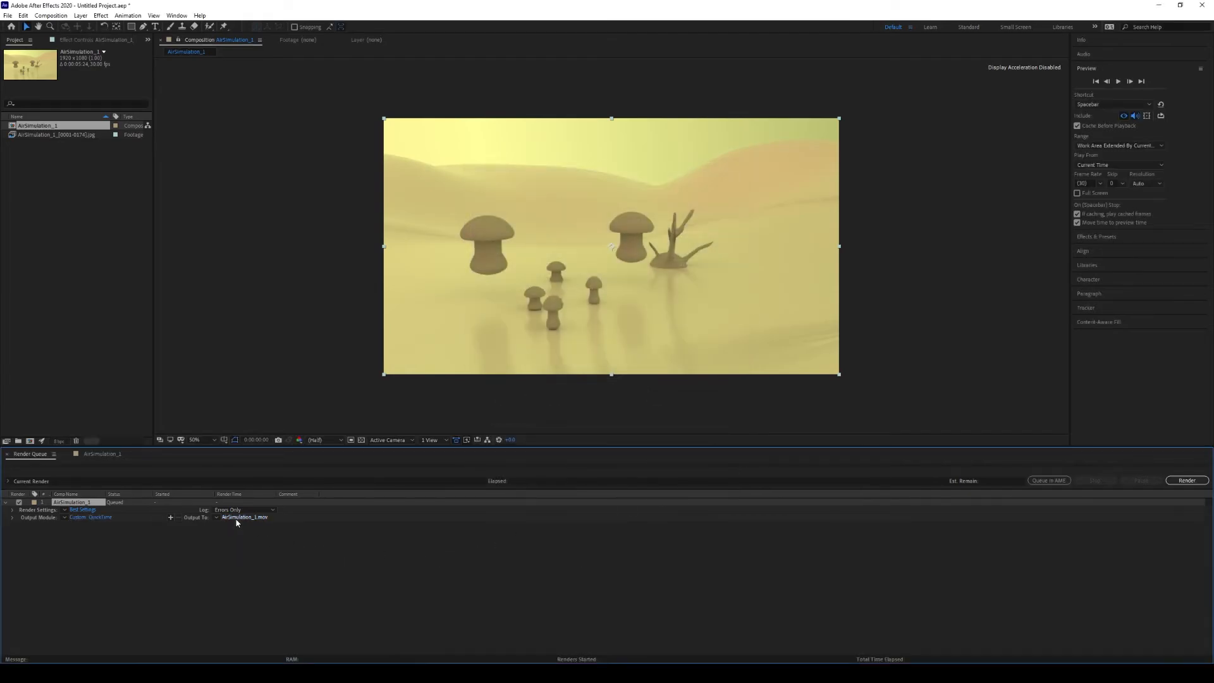
- Set the movie's output to AirSimulation_1 in the Desktop's 3D Modeling Class > Week 1 > mushroom folder and render the queued composition
left_click(239, 518)
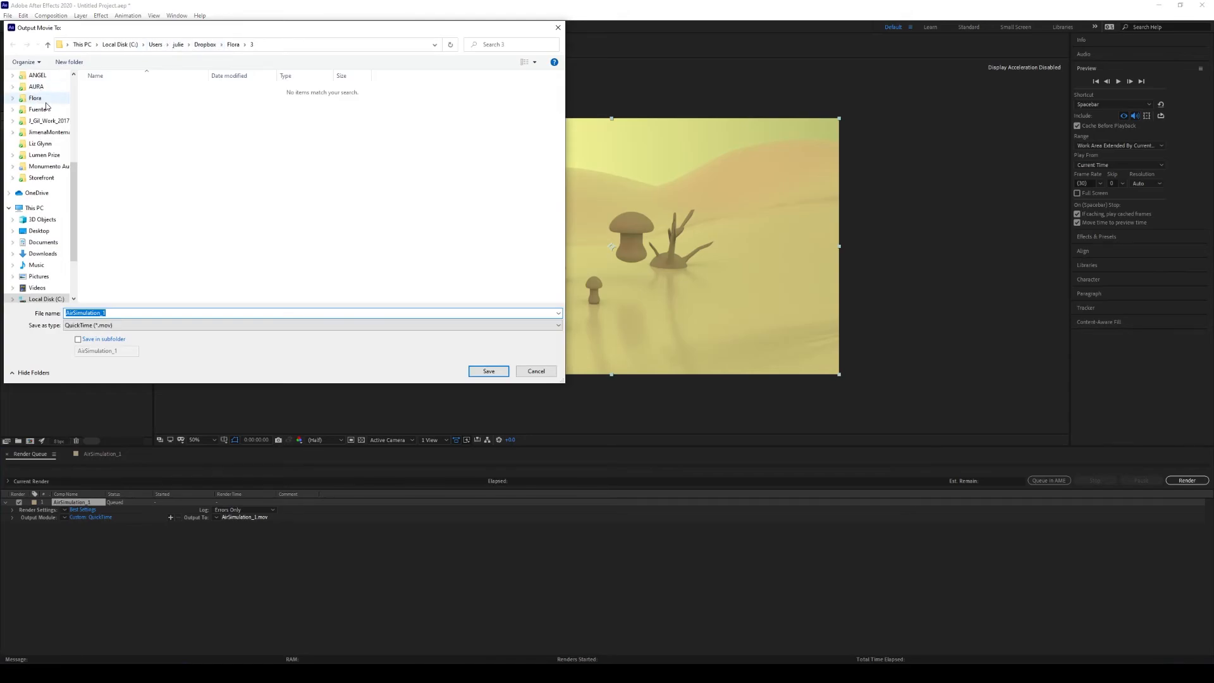
scroll(49, 98, "up", 4)
scroll(49, 99, "up", 2)
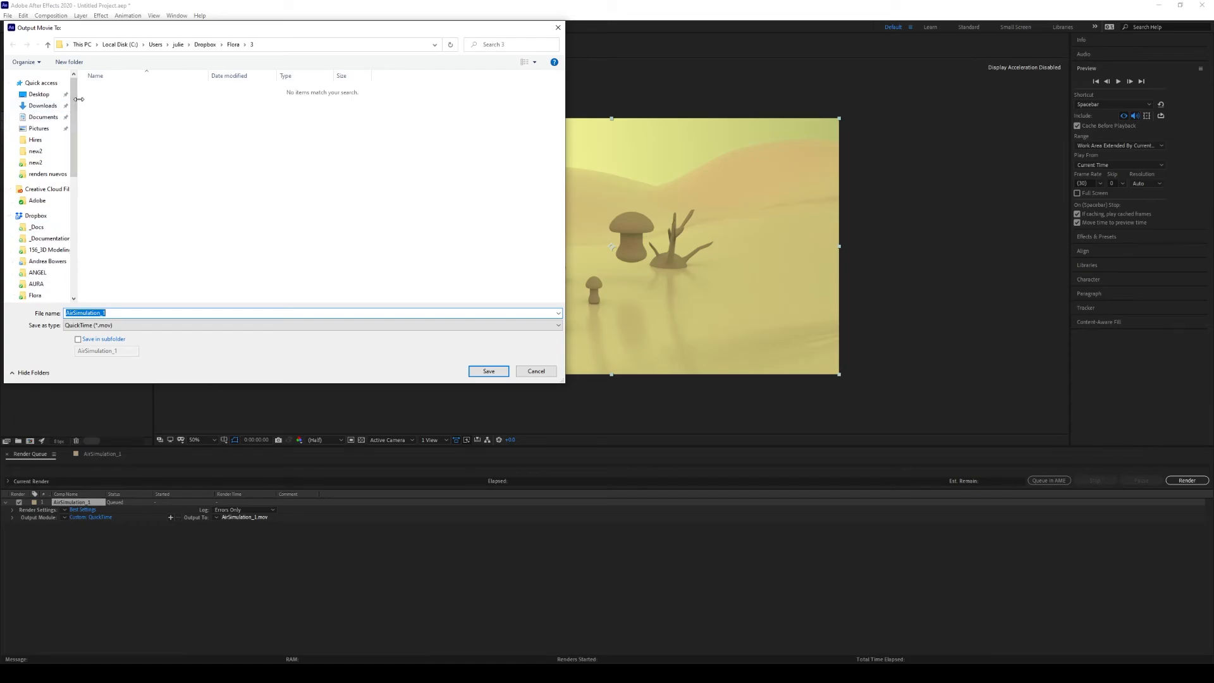
left_click_drag(79, 99, 98, 99)
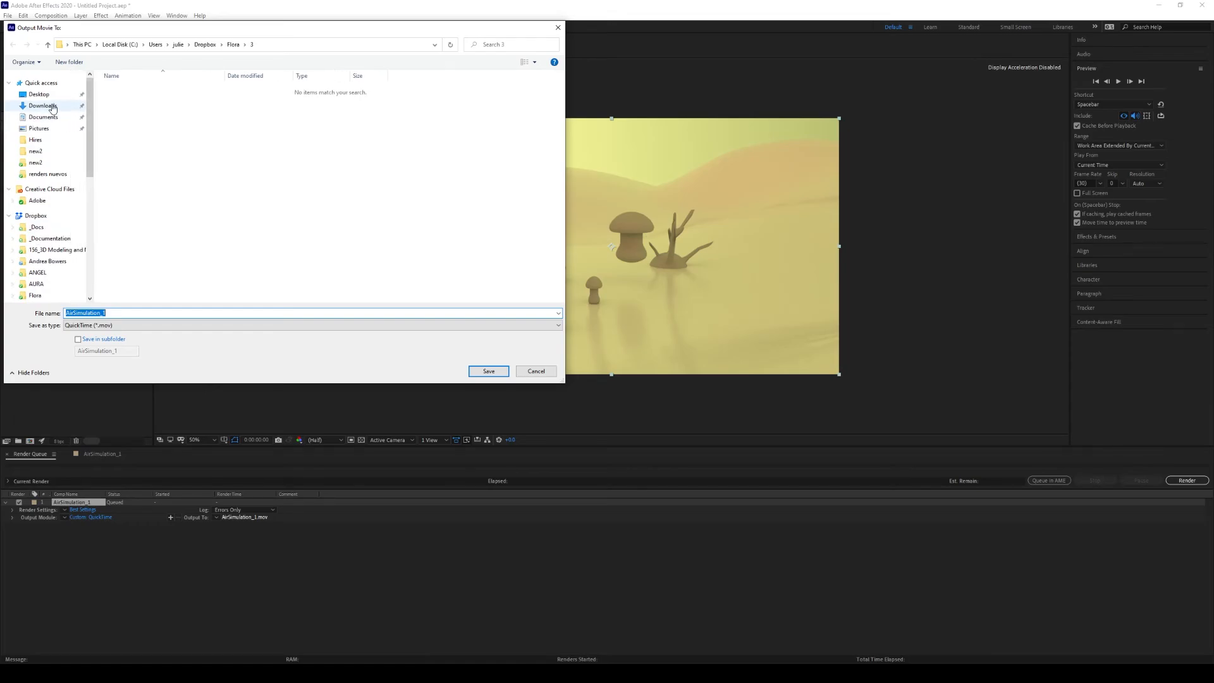
left_click(38, 94)
double_click(136, 89)
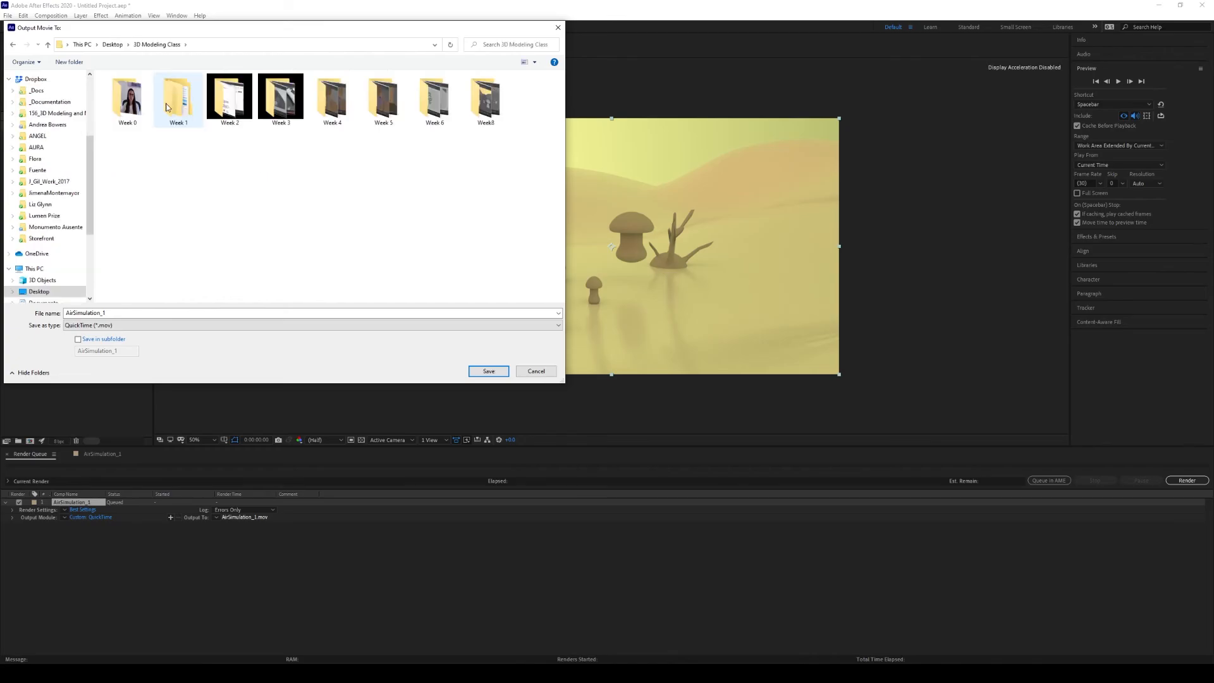
double_click(179, 104)
double_click(179, 105)
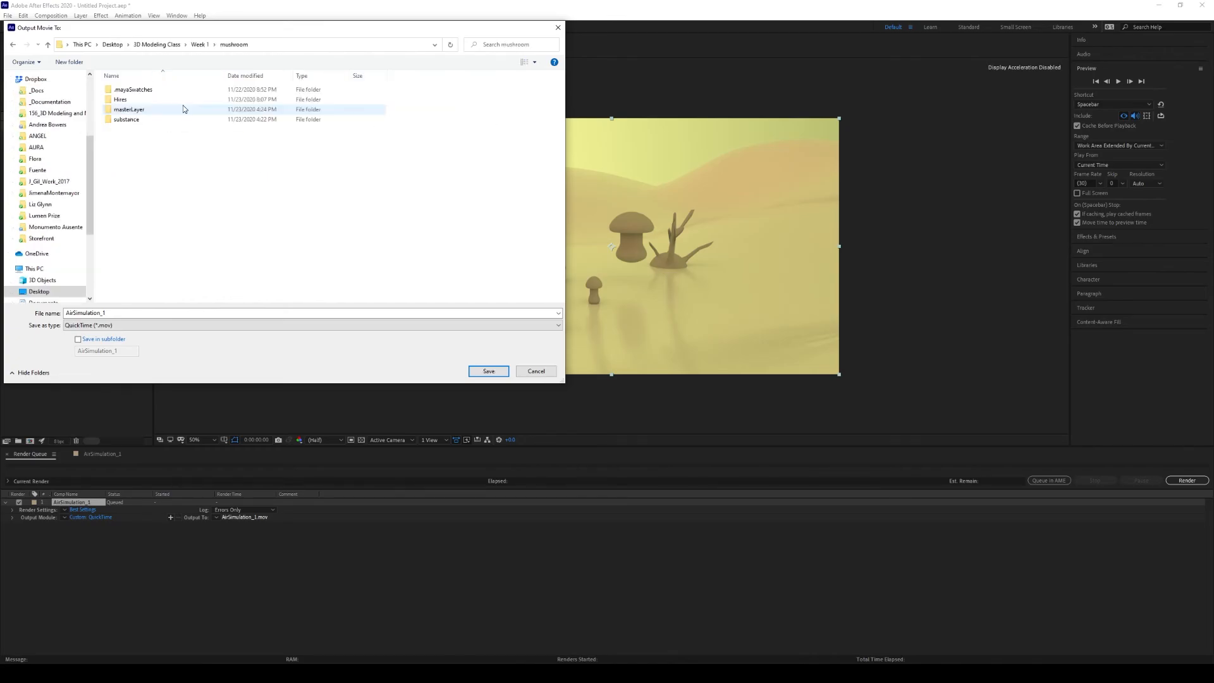
right_click(147, 158)
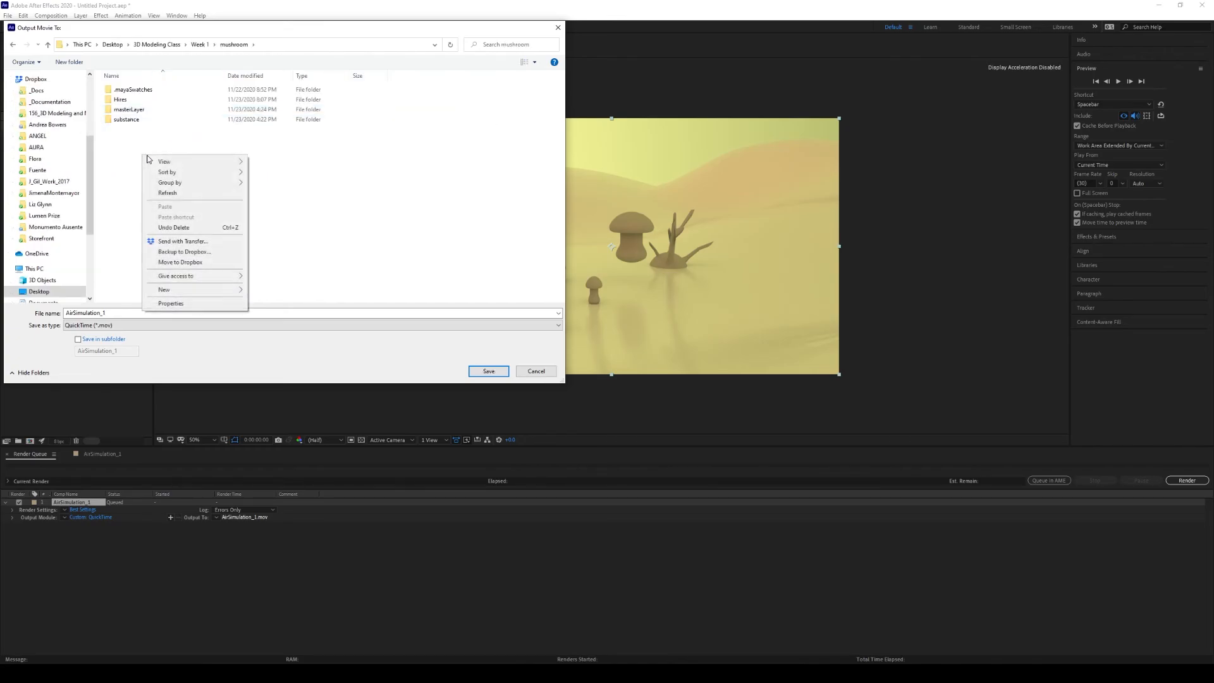
left_click(319, 186)
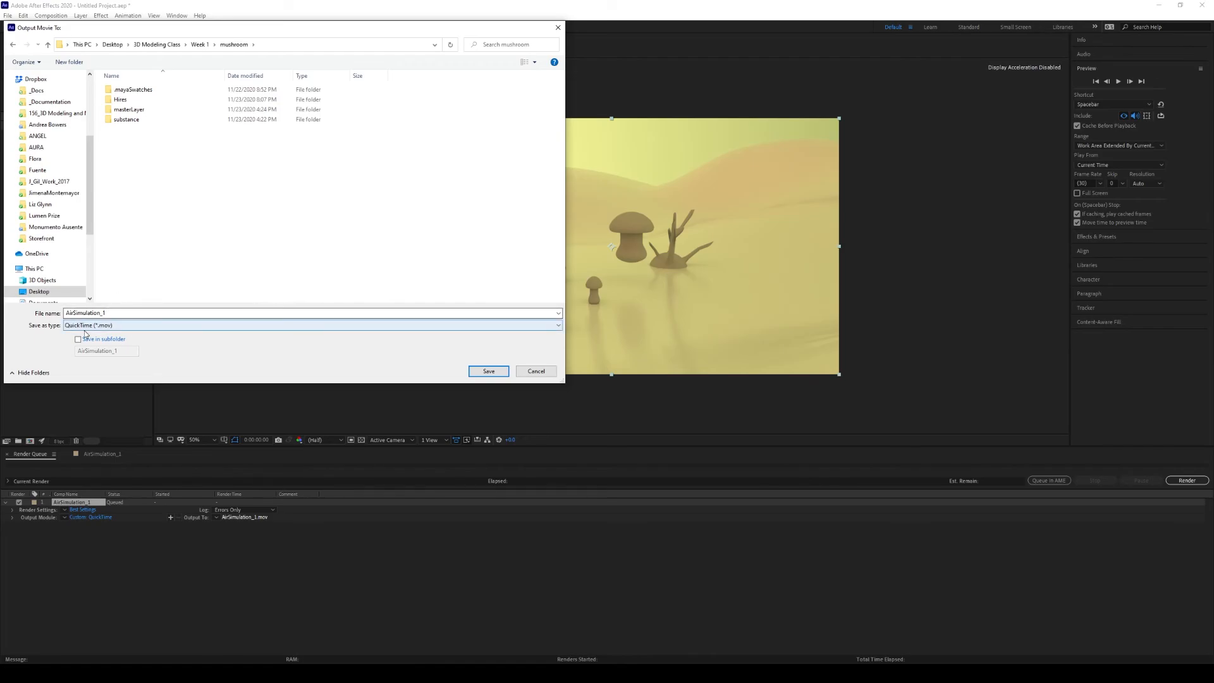
left_click(489, 371)
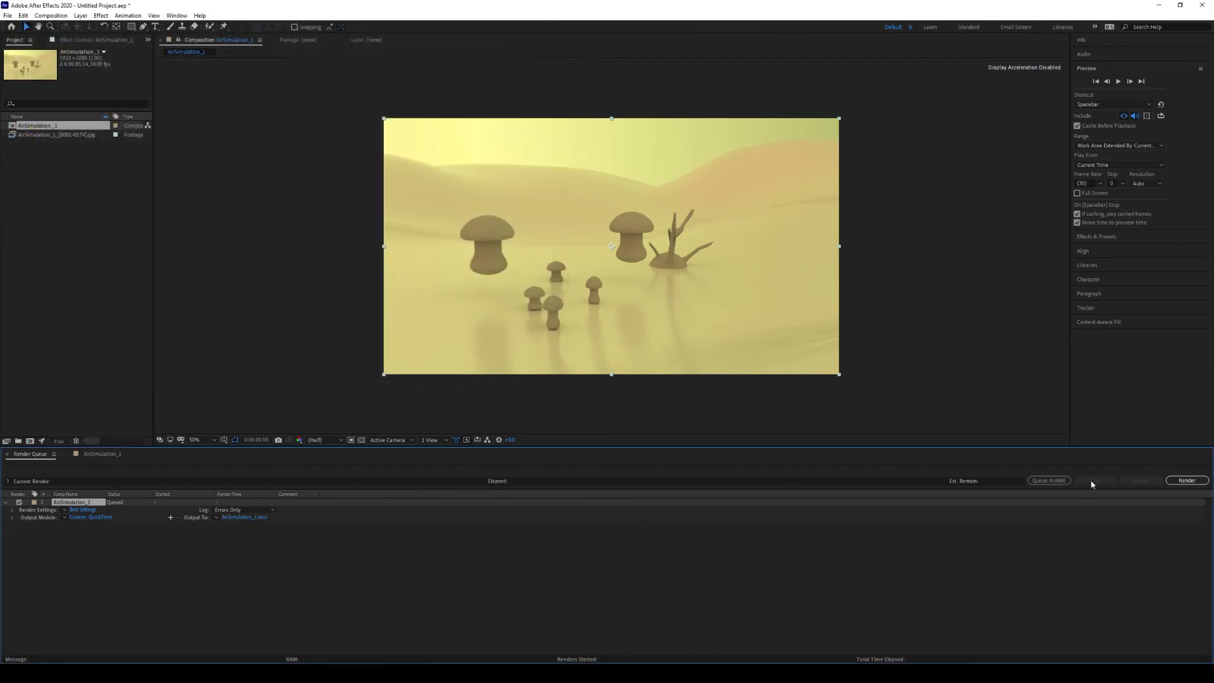
left_click(1177, 482)
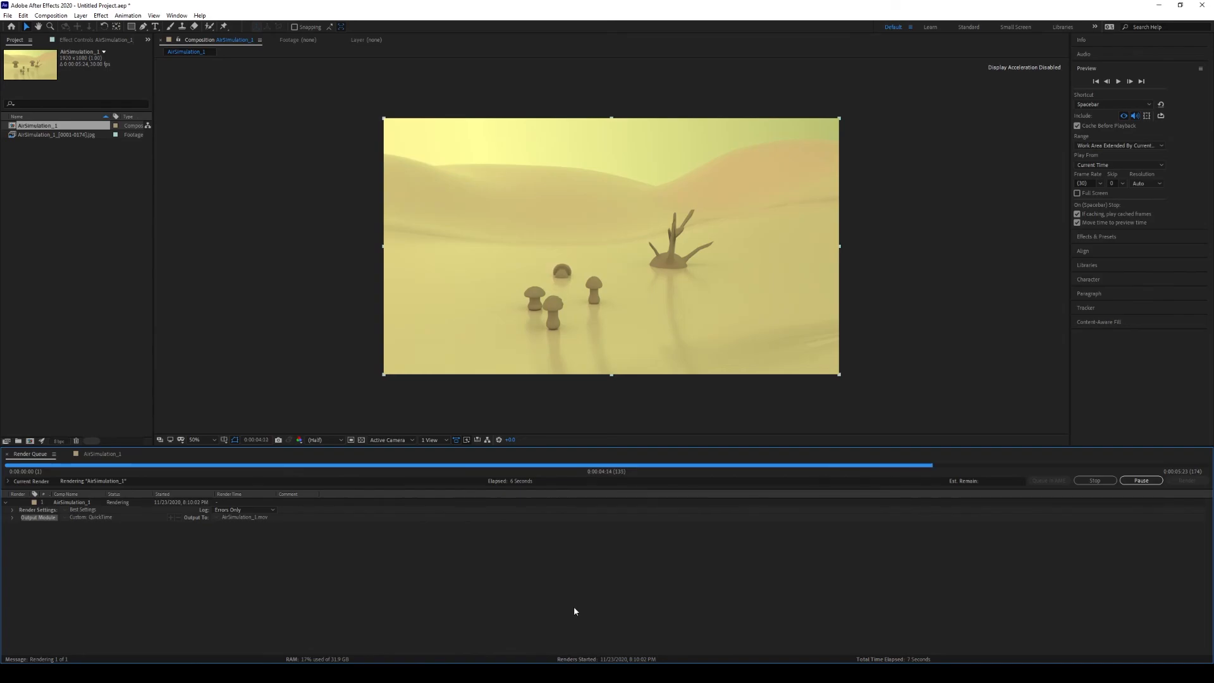
- Switch to File Explorer and play the rendered AirSimulation_1 video from the Week 1 folder
mouse_move(268, 673)
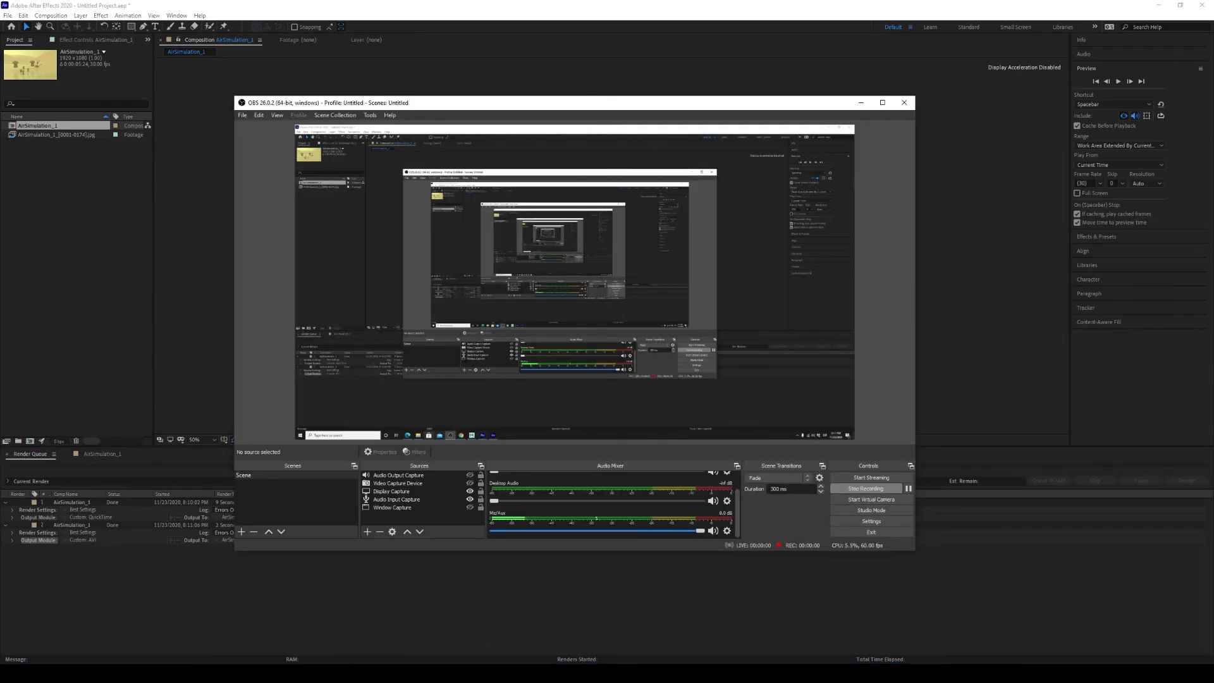
left_click(275, 602)
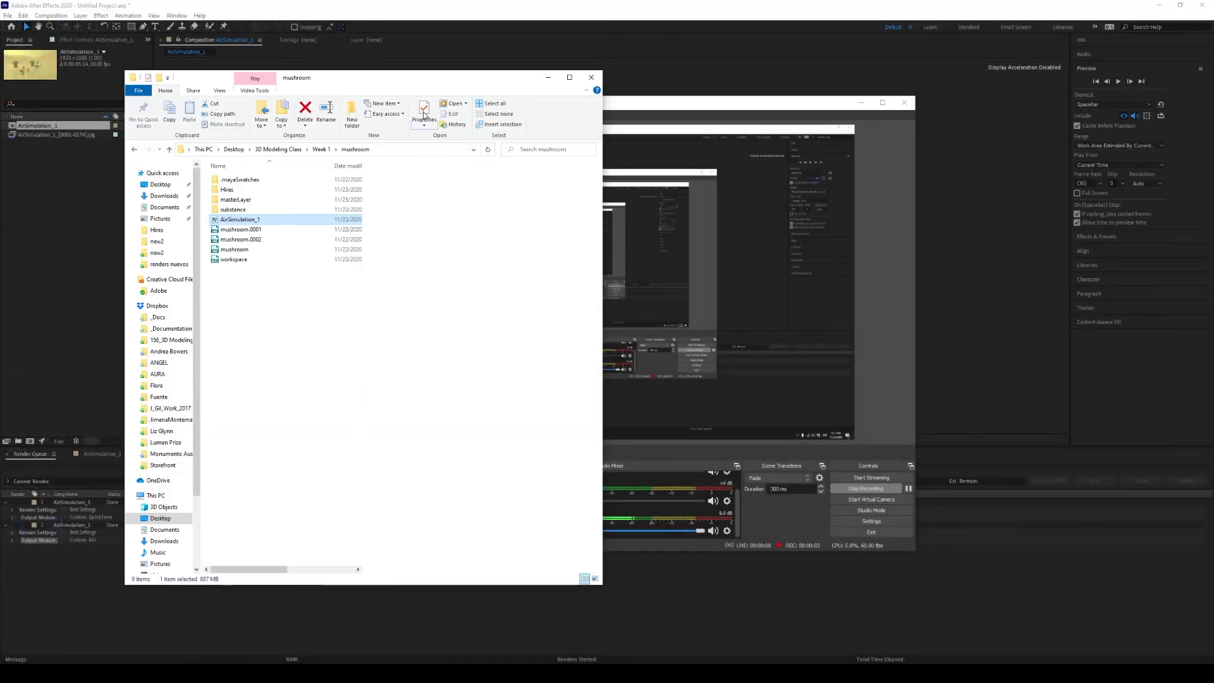
left_click_drag(368, 82, 398, 97)
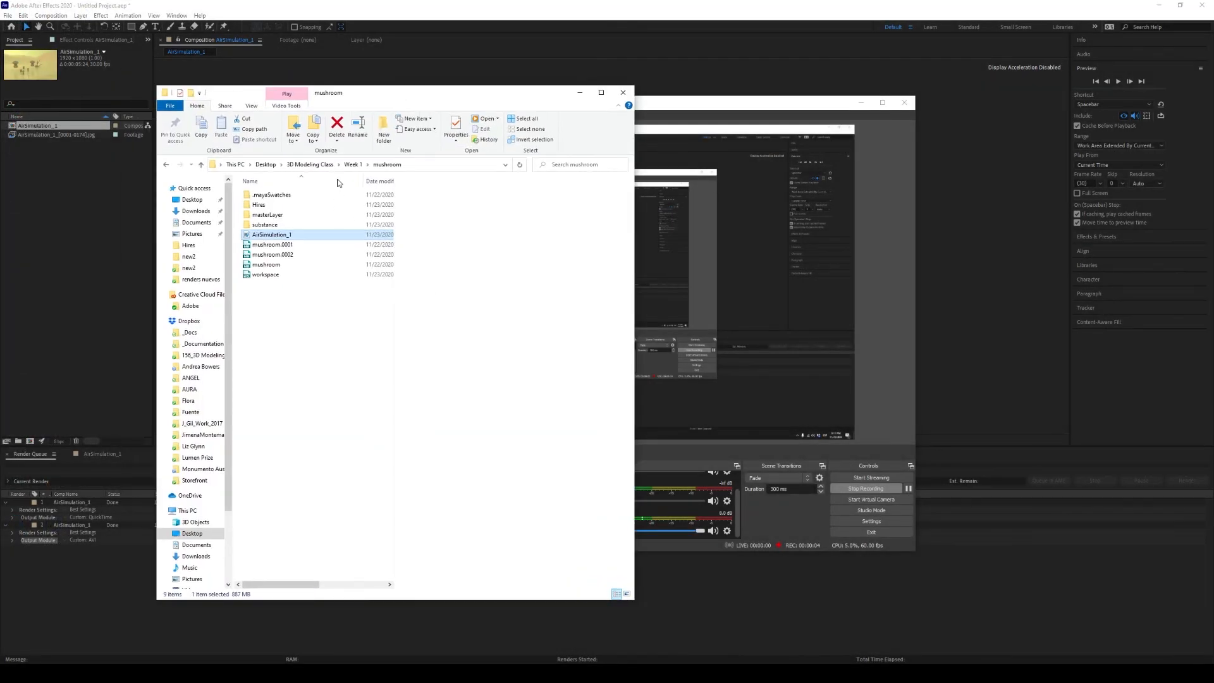
double_click(314, 235)
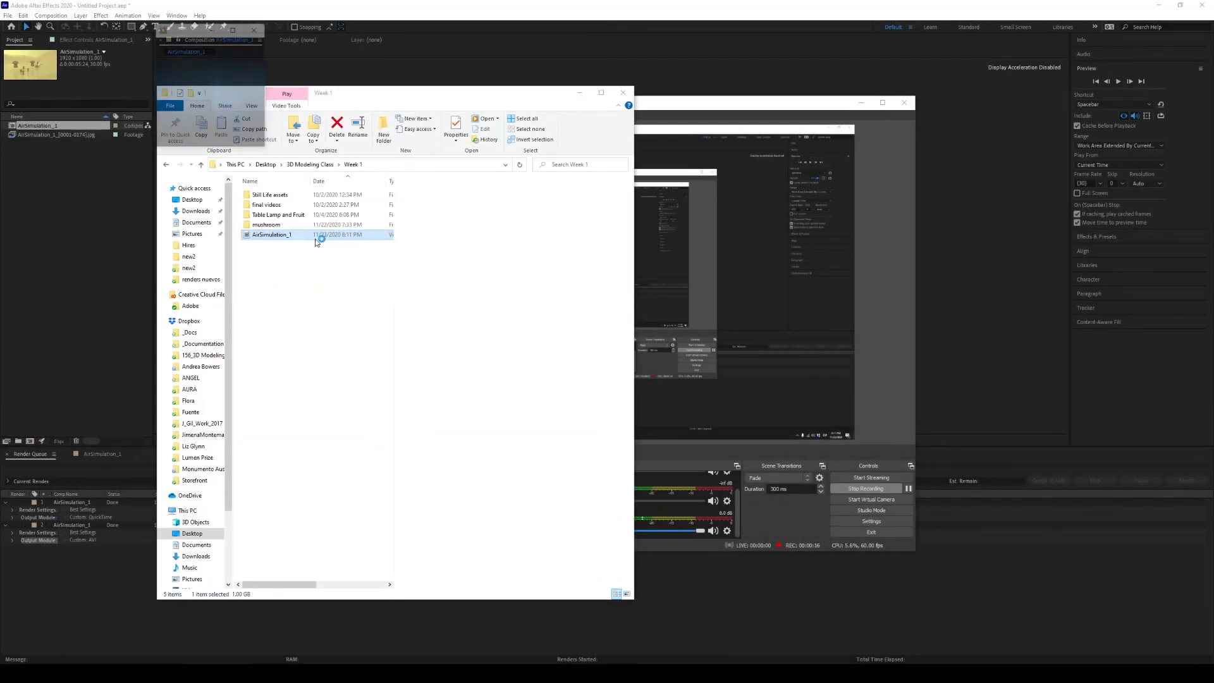
double_click(315, 237)
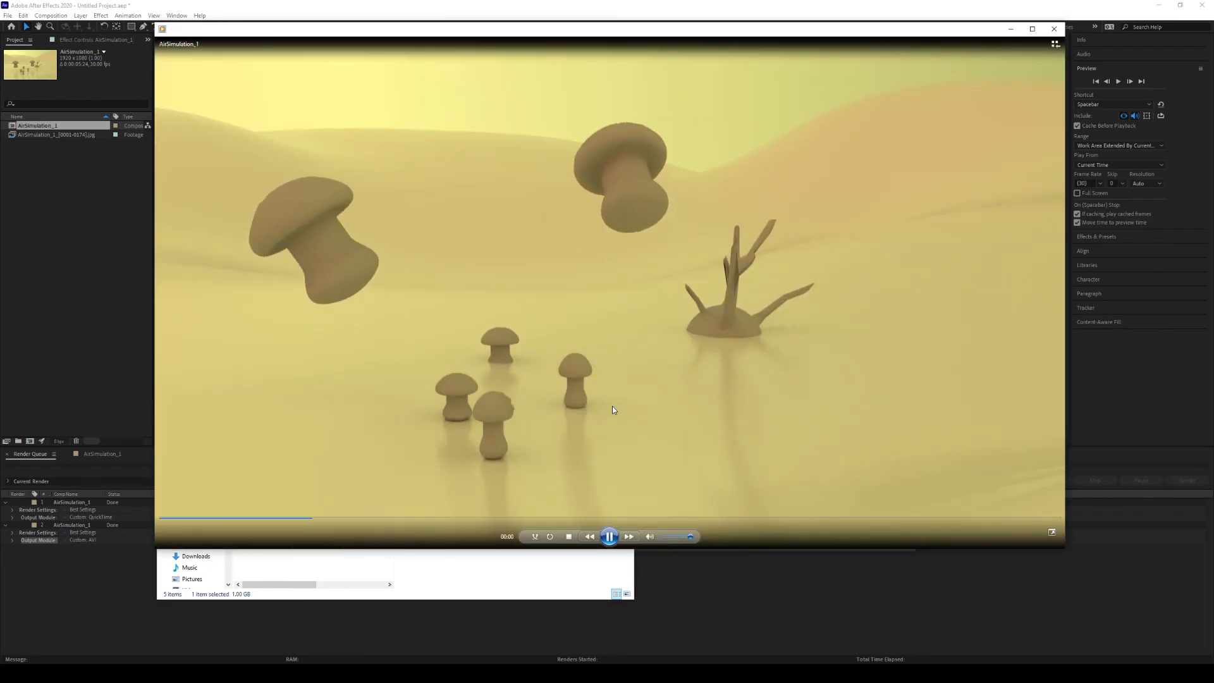